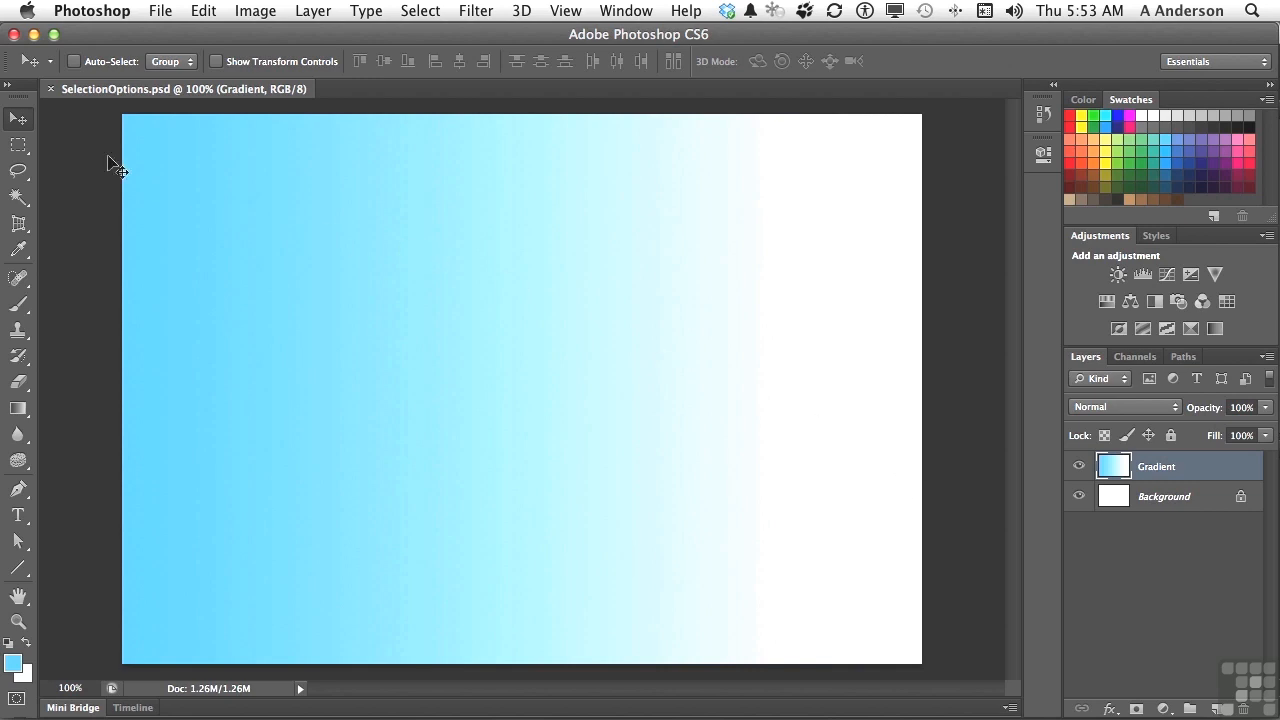
Draw a small square selection near the canvas's upper-left corner with the Rectangular Marquee tool.
{"action": "left_click", "coordinate": [17, 147]}
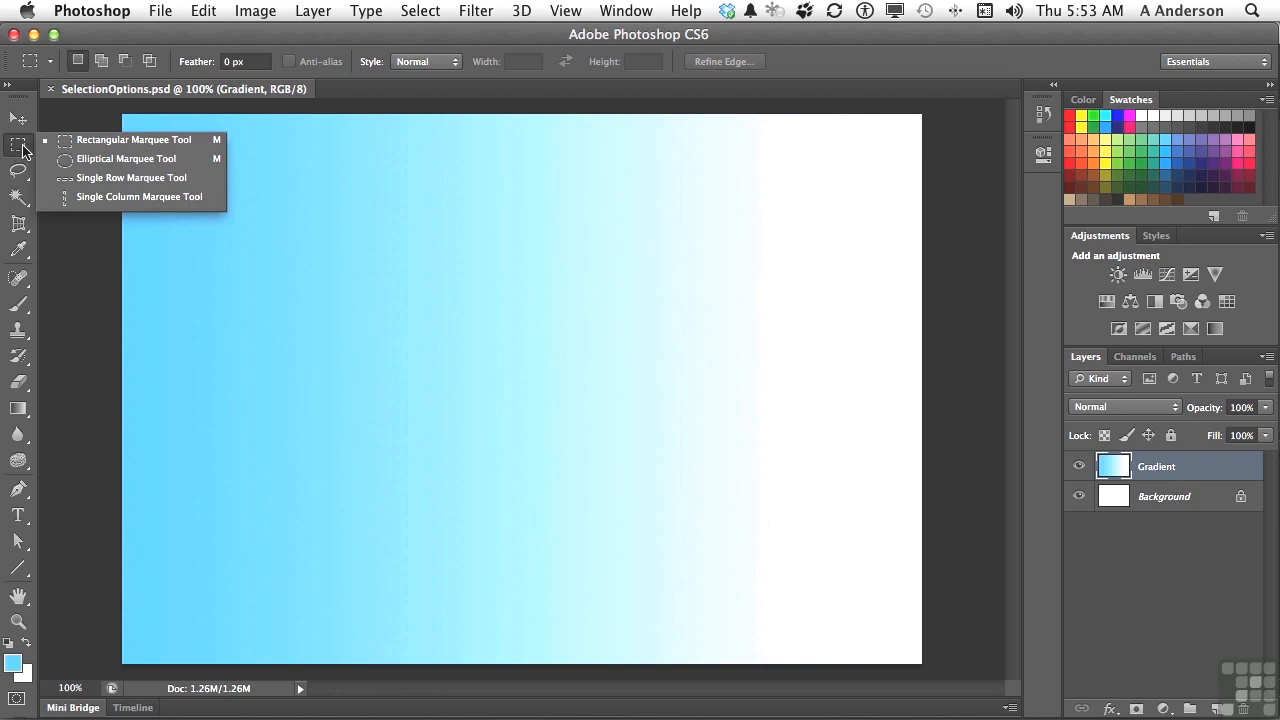
{"action": "left_click", "coordinate": [95, 145]}
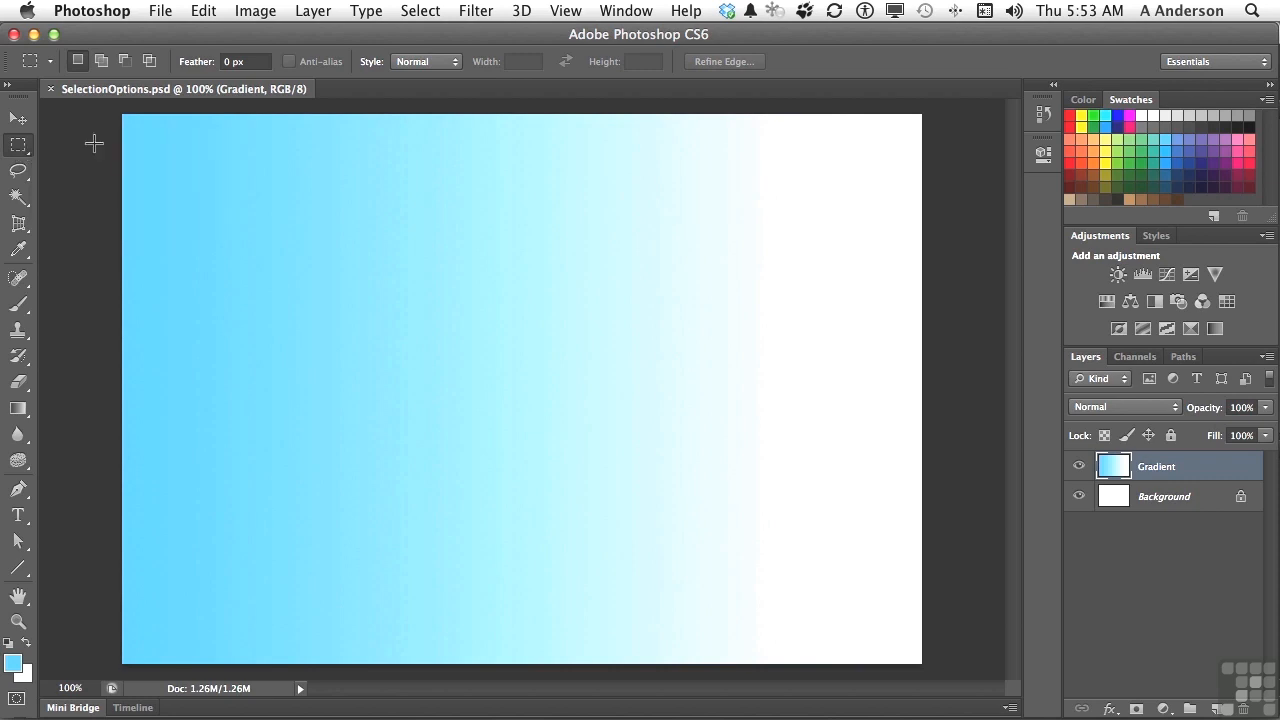
{"action": "left_click_drag", "start_coordinate": [215, 170], "coordinate": [265, 205]}
{"action": "key", "text": "shift"}
{"action": "key", "text": "shift"}
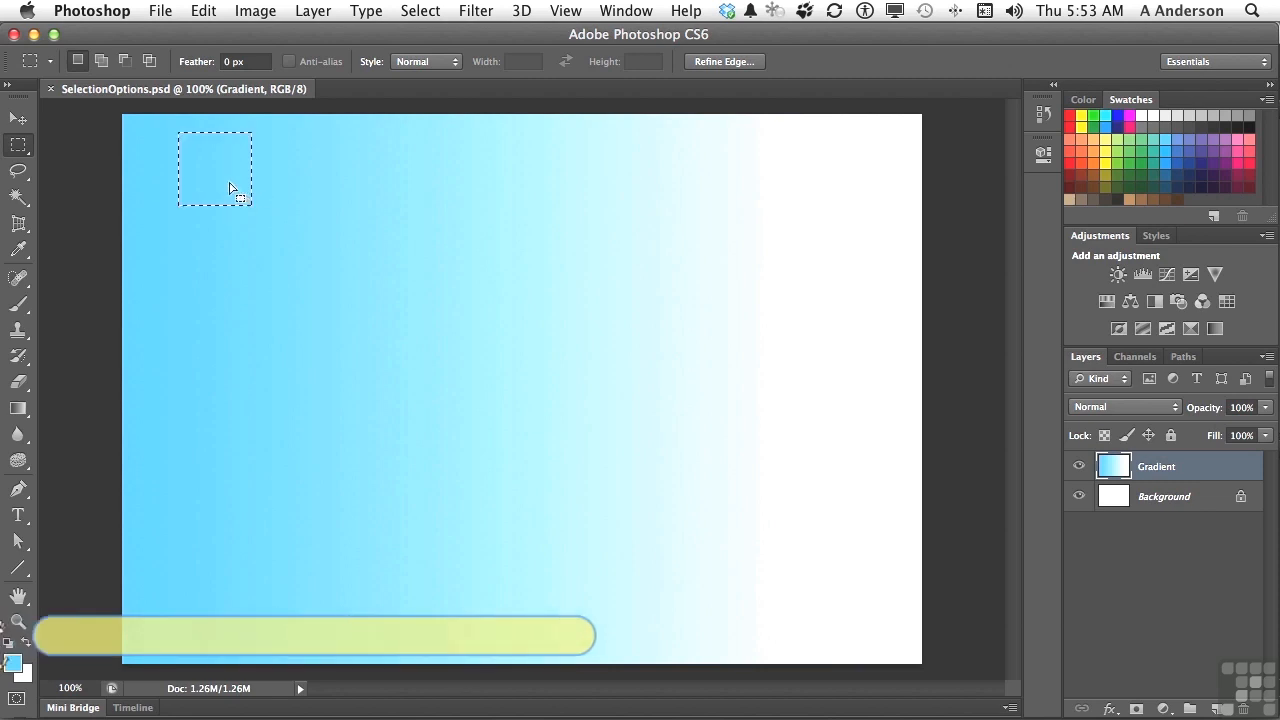
Add an overlapping square at the selection's lower-right corner and a separate rectangle to its right.
{"action": "key", "text": "shift"}
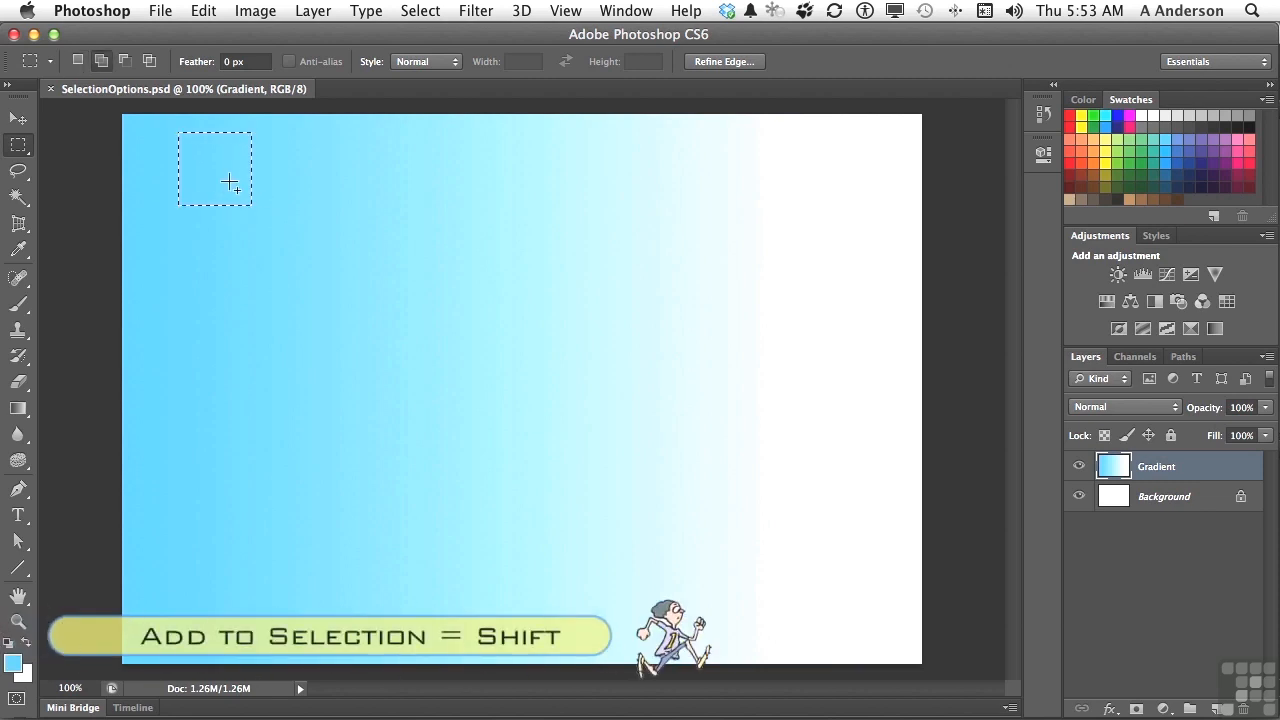
{"action": "left_click_drag", "start_coordinate": [230, 183], "coordinate": [307, 254]}
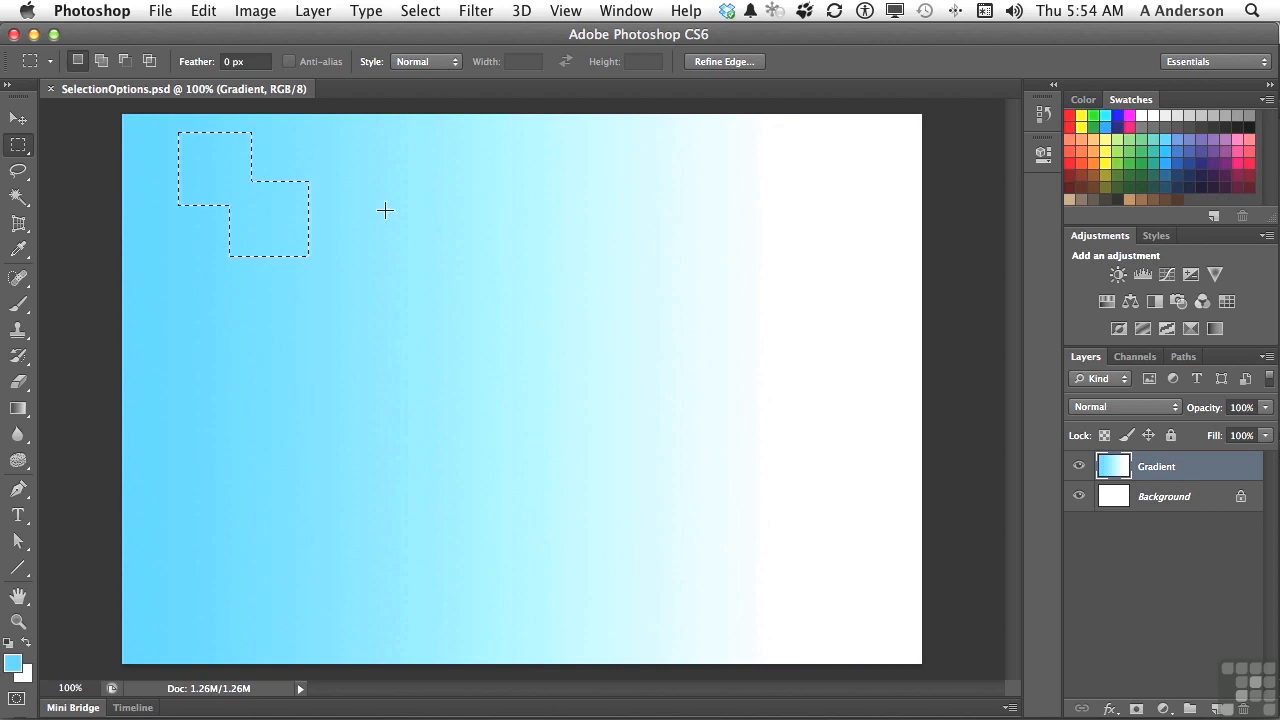
{"action": "left_click_drag", "start_coordinate": [357, 171], "coordinate": [433, 251]}
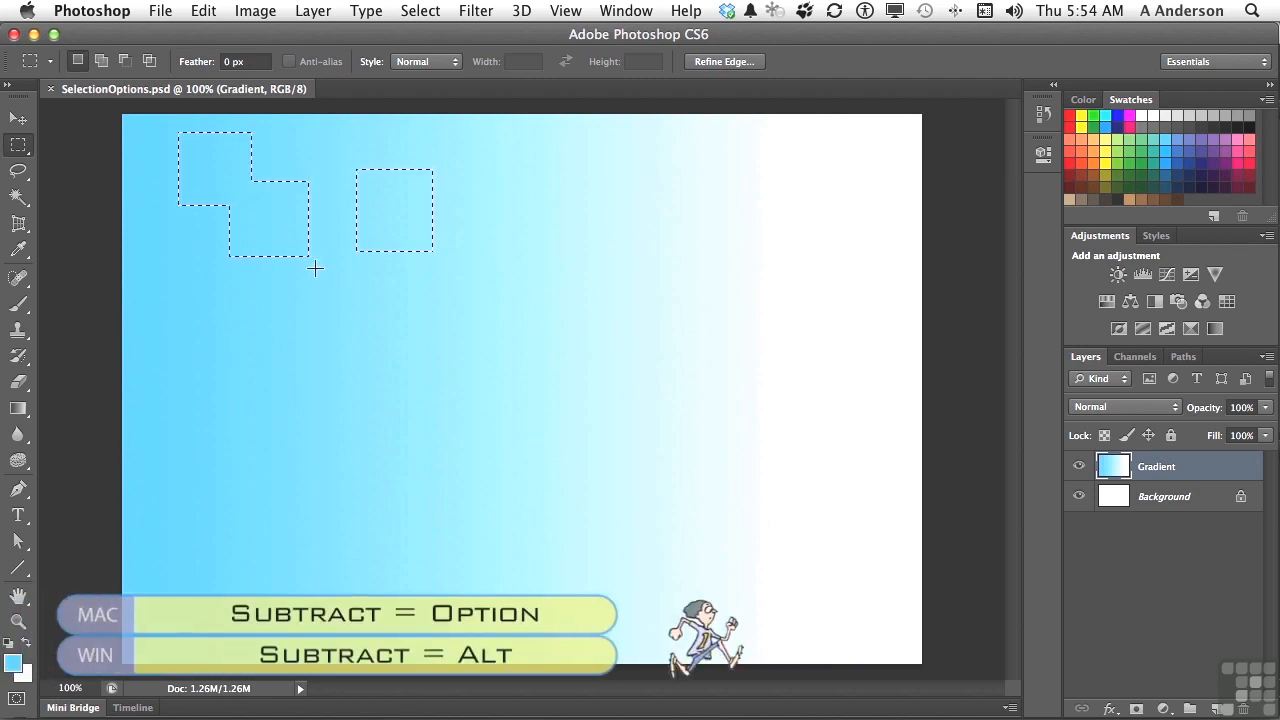
Subtract small rectangles from the lower-right and upper-left corners of the combined stepped selection.
{"action": "key", "text": "alt"}
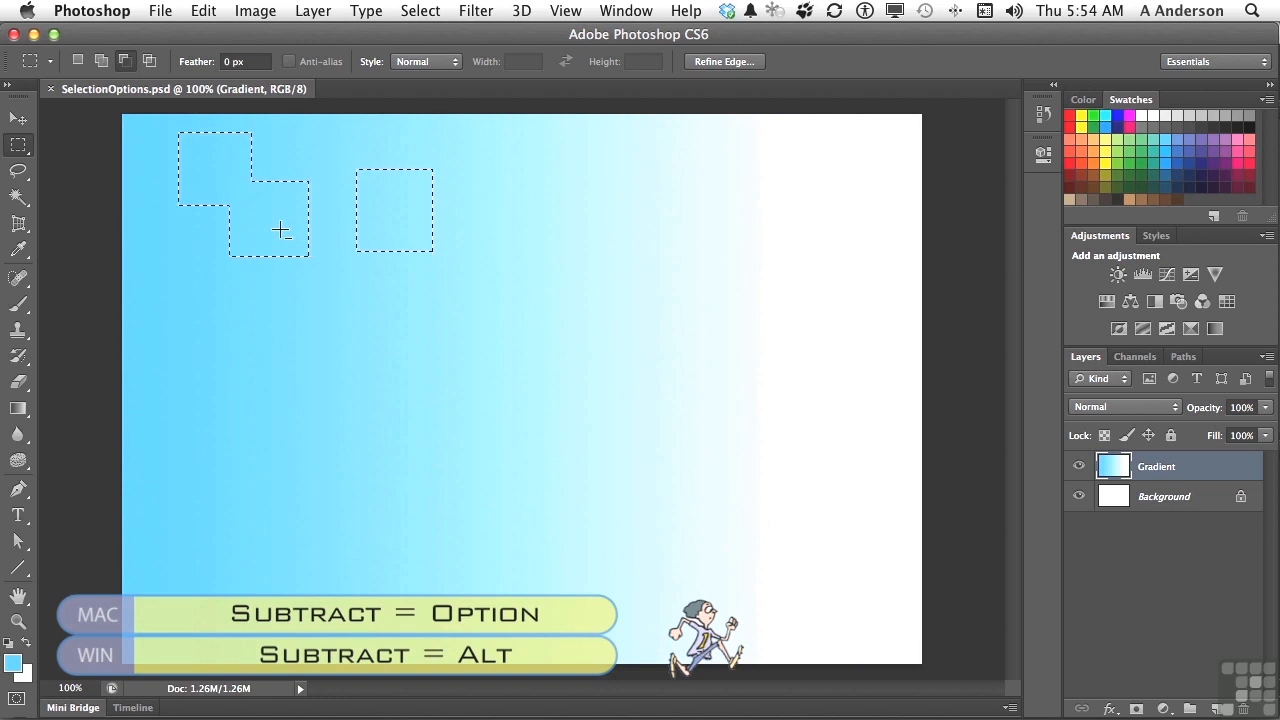
{"action": "left_click_drag", "start_coordinate": [280, 230], "coordinate": [316, 264]}
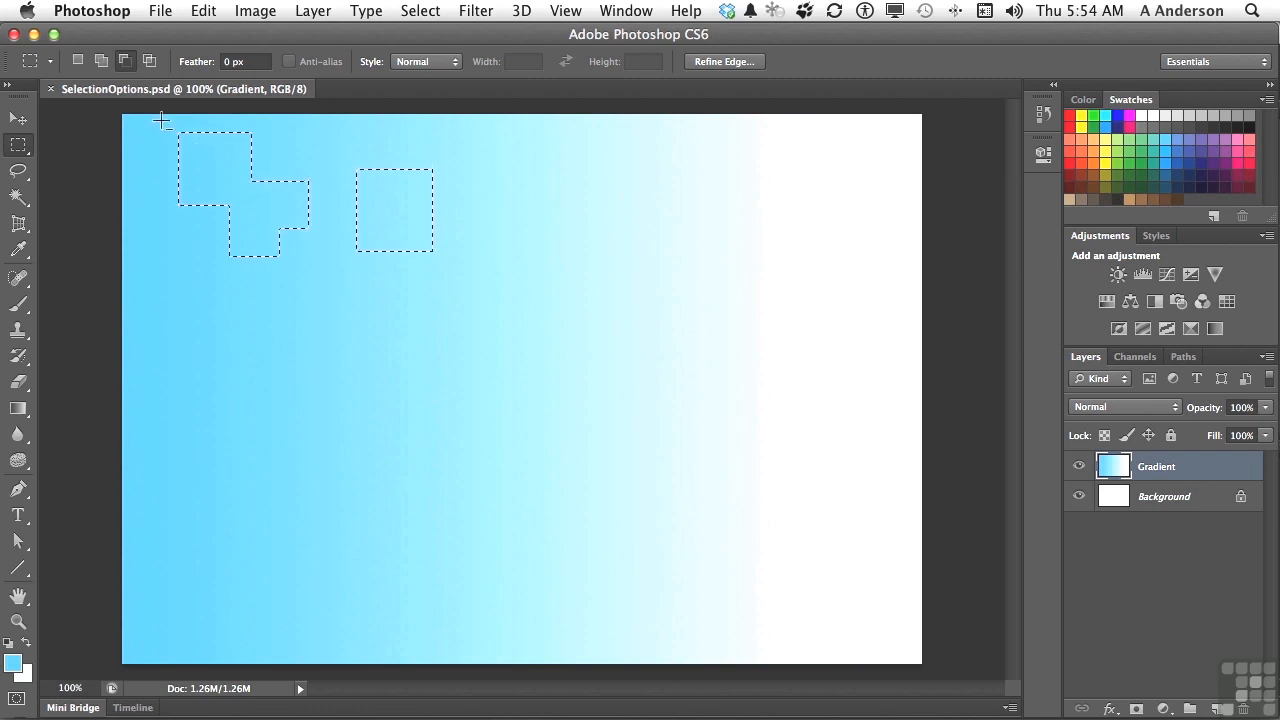
{"action": "left_click_drag", "start_coordinate": [159, 117], "coordinate": [207, 156]}
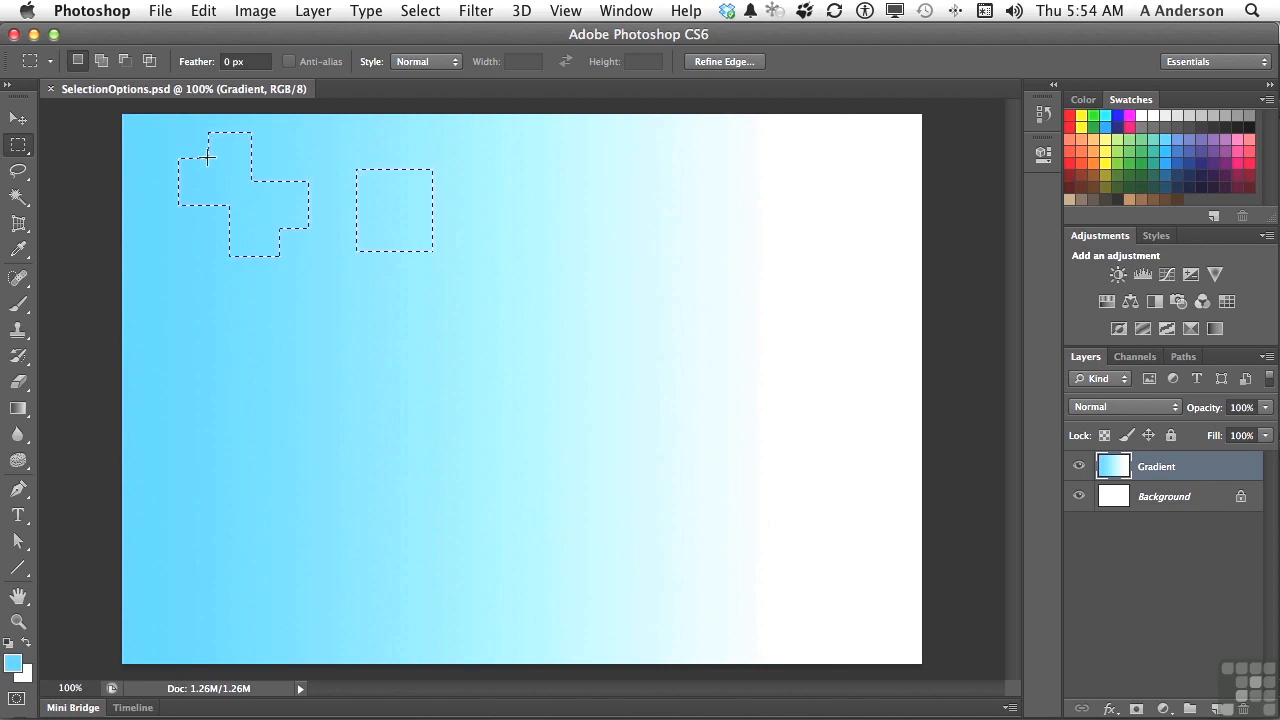
Try deleting the Gradient layer's pixels inside the selection, undo the deletion and deselect.
{"action": "key", "text": "Delete"}
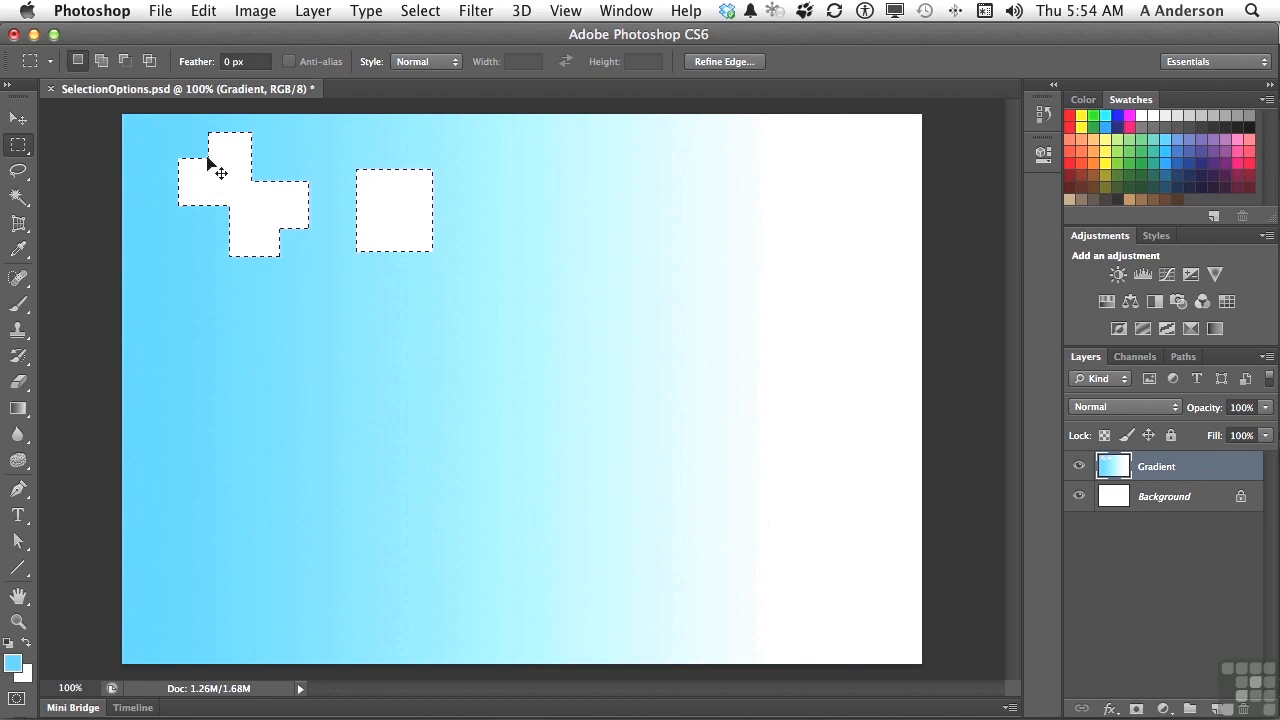
{"action": "key", "text": "super+z"}
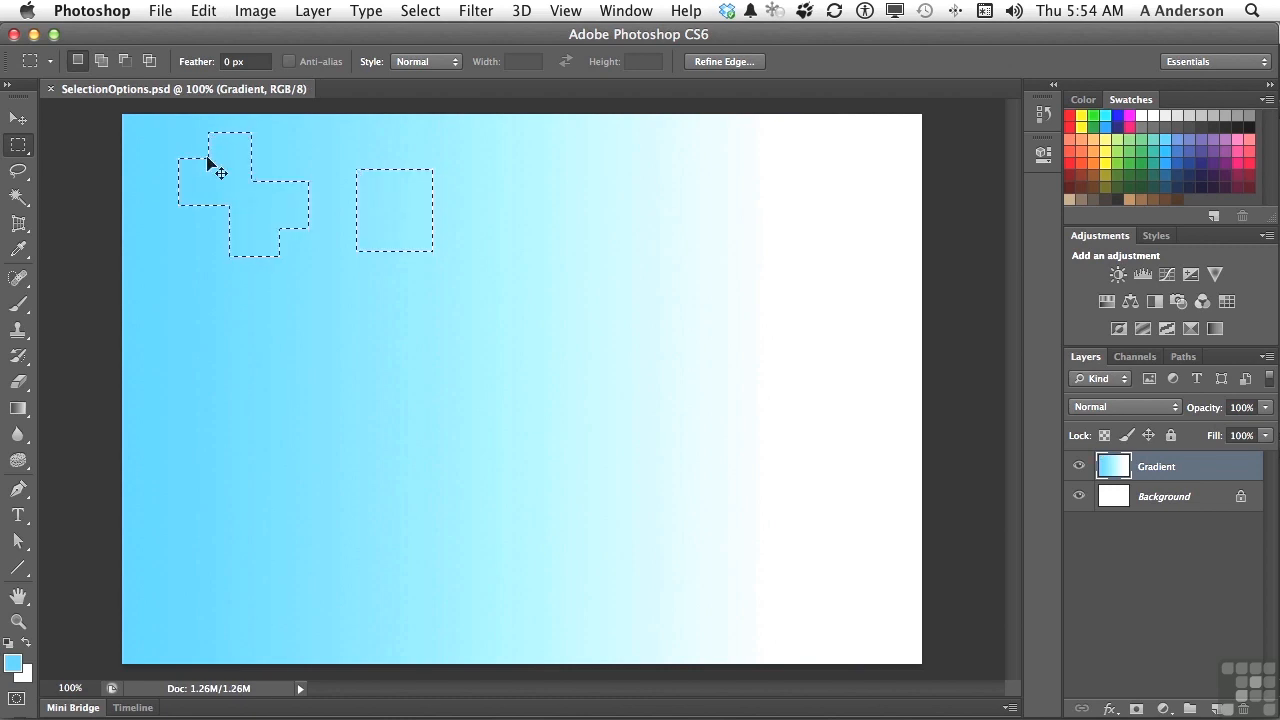
{"action": "key", "text": "super+d"}
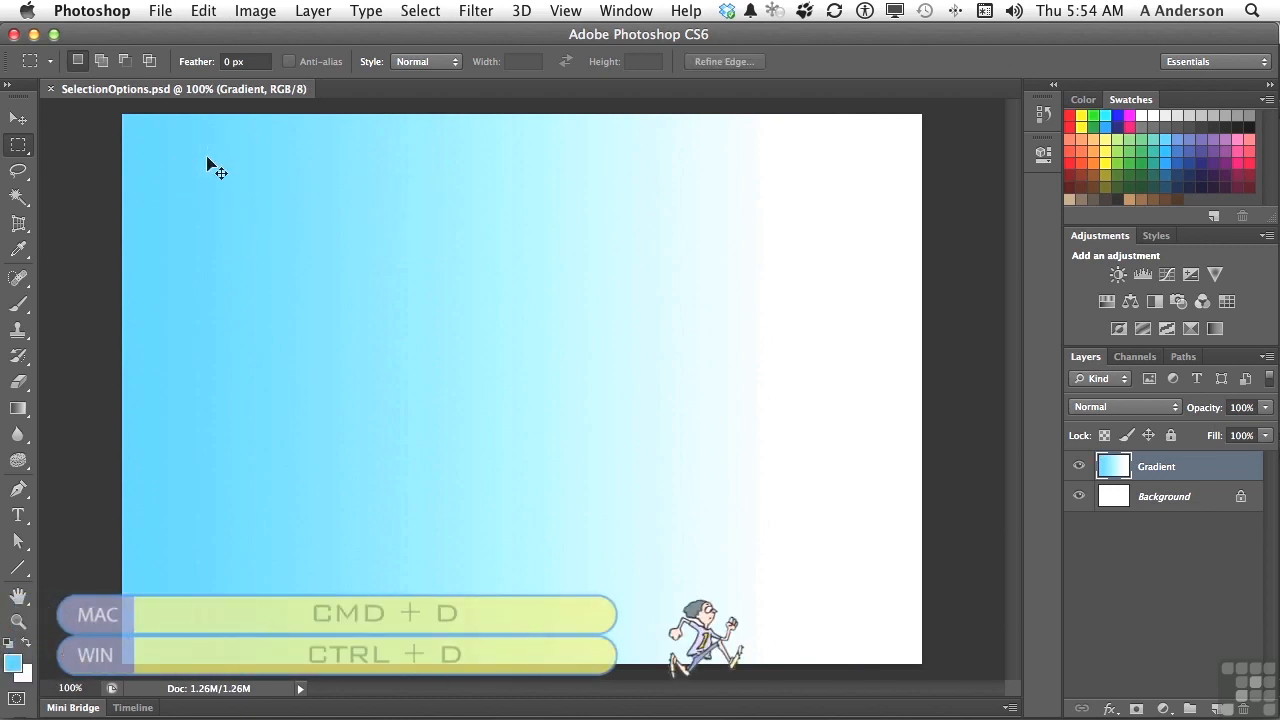
Check the Anti-alias option for the Elliptical Marquee tool and for the Rectangular Marquee tool.
{"action": "left_click", "coordinate": [20, 146]}
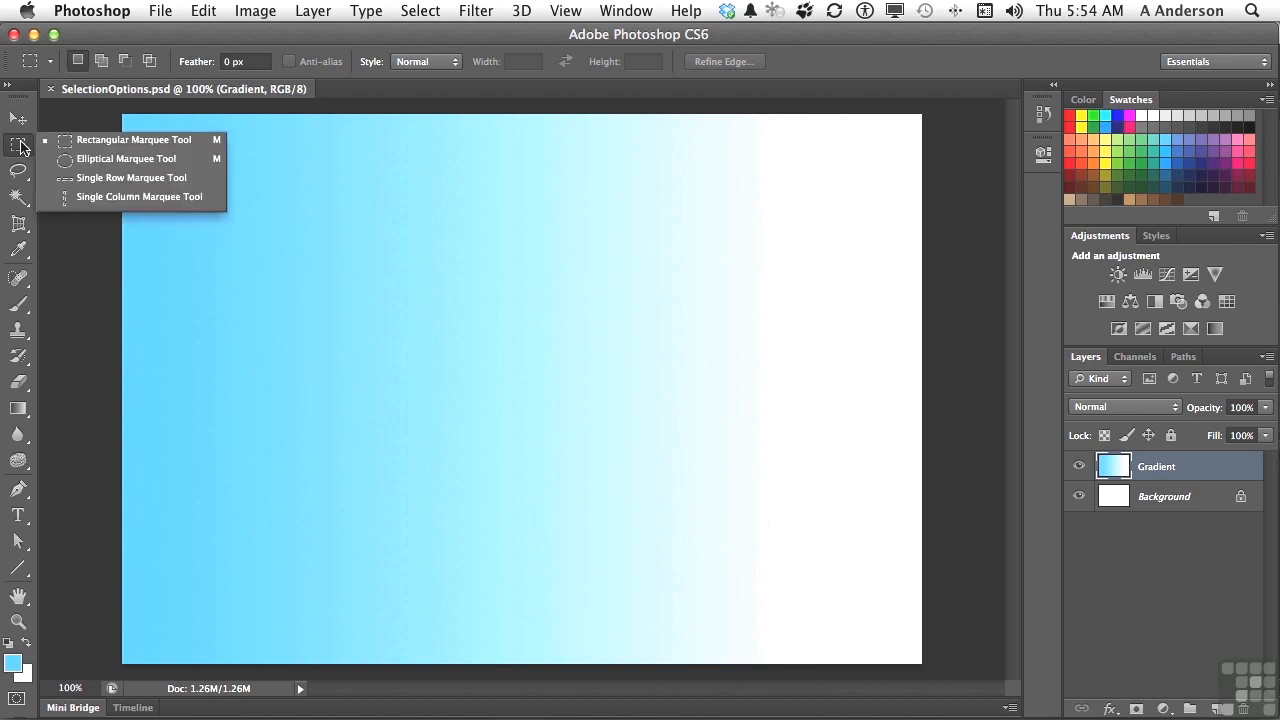
{"action": "left_click", "coordinate": [108, 162]}
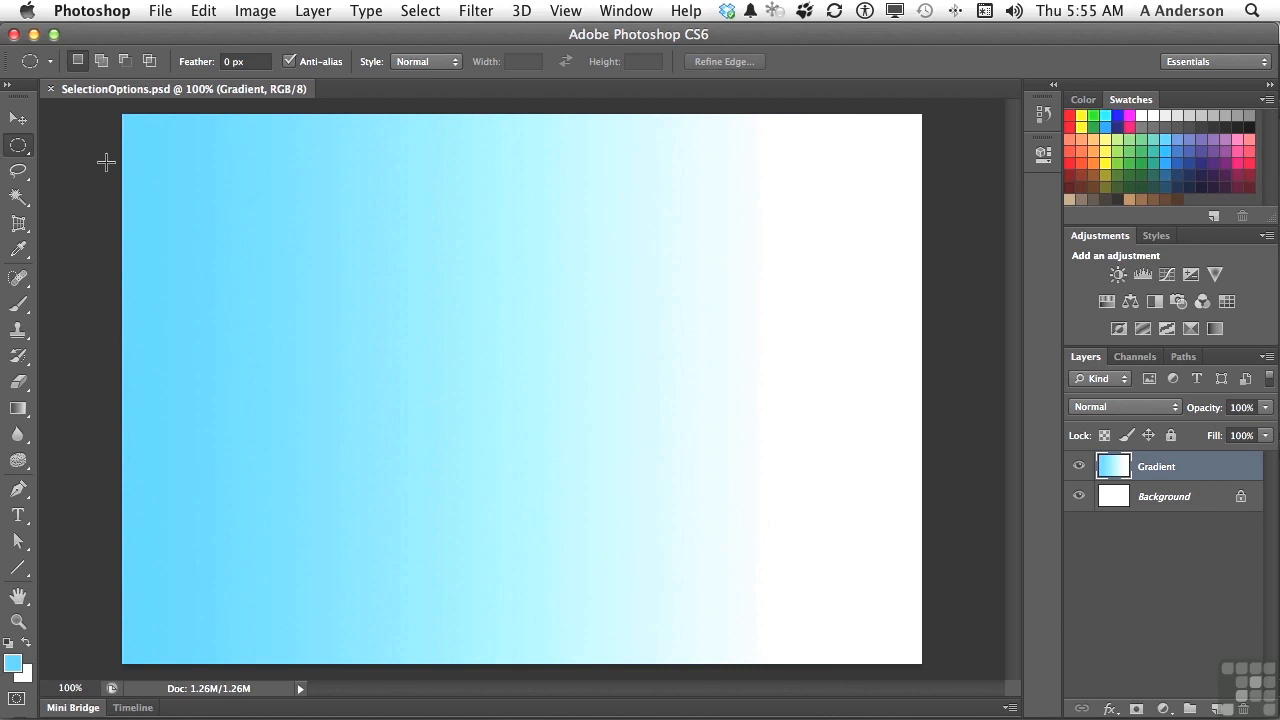
{"action": "left_click", "coordinate": [291, 62]}
{"action": "left_click", "coordinate": [22, 147]}
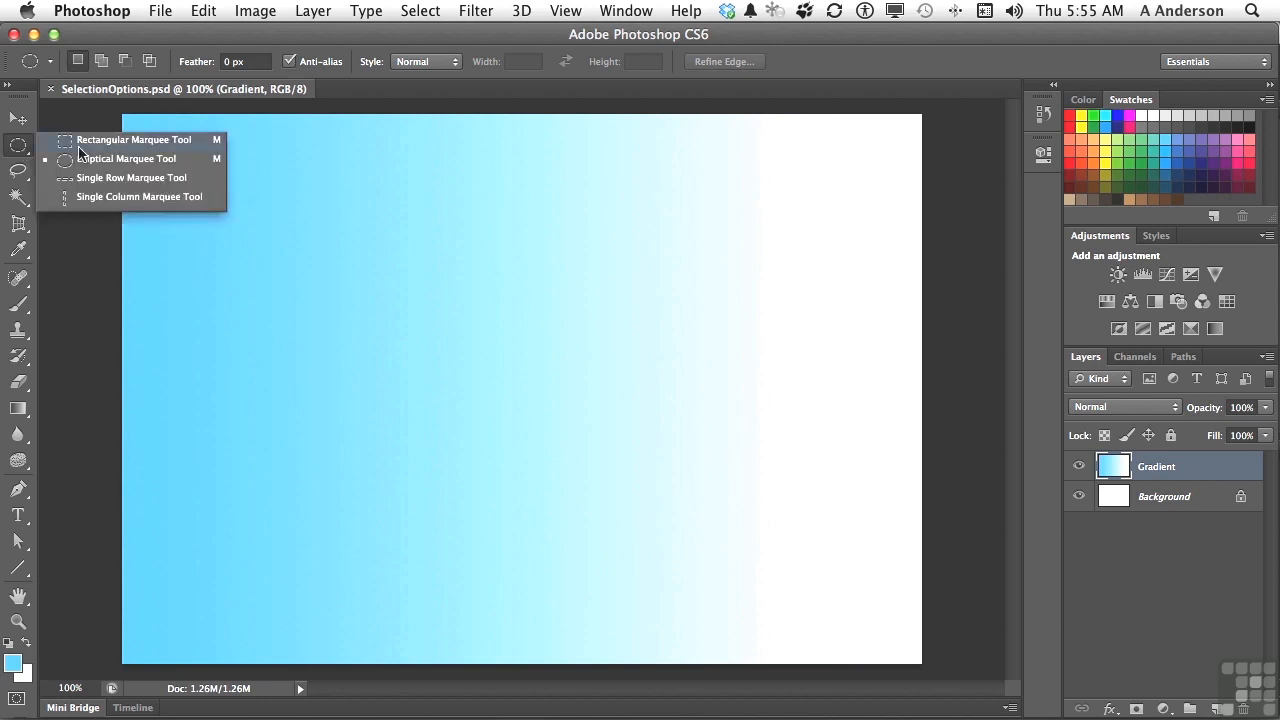
{"action": "left_click", "coordinate": [110, 140]}
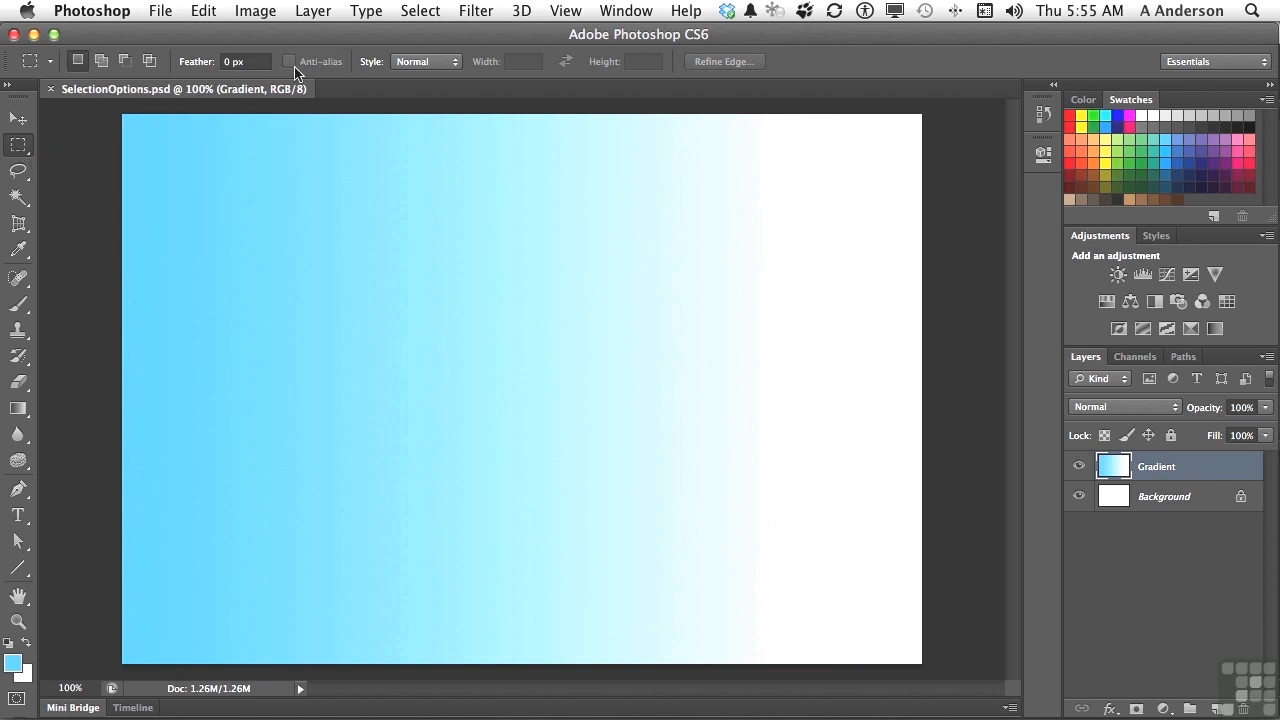
Fill a rectangular selection in the canvas's upper-left area with medium blue from the swatches, and deselect it.
{"action": "left_click_drag", "start_coordinate": [207, 167], "coordinate": [367, 311]}
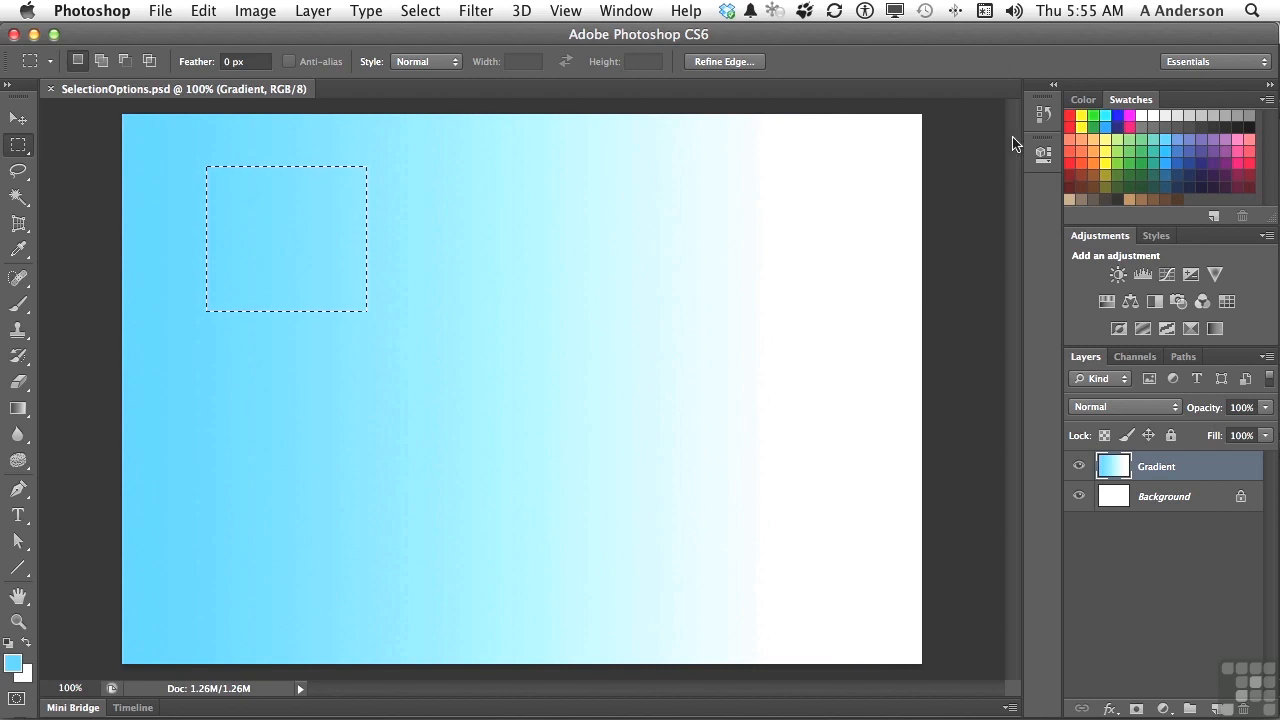
{"action": "left_click", "coordinate": [1109, 125]}
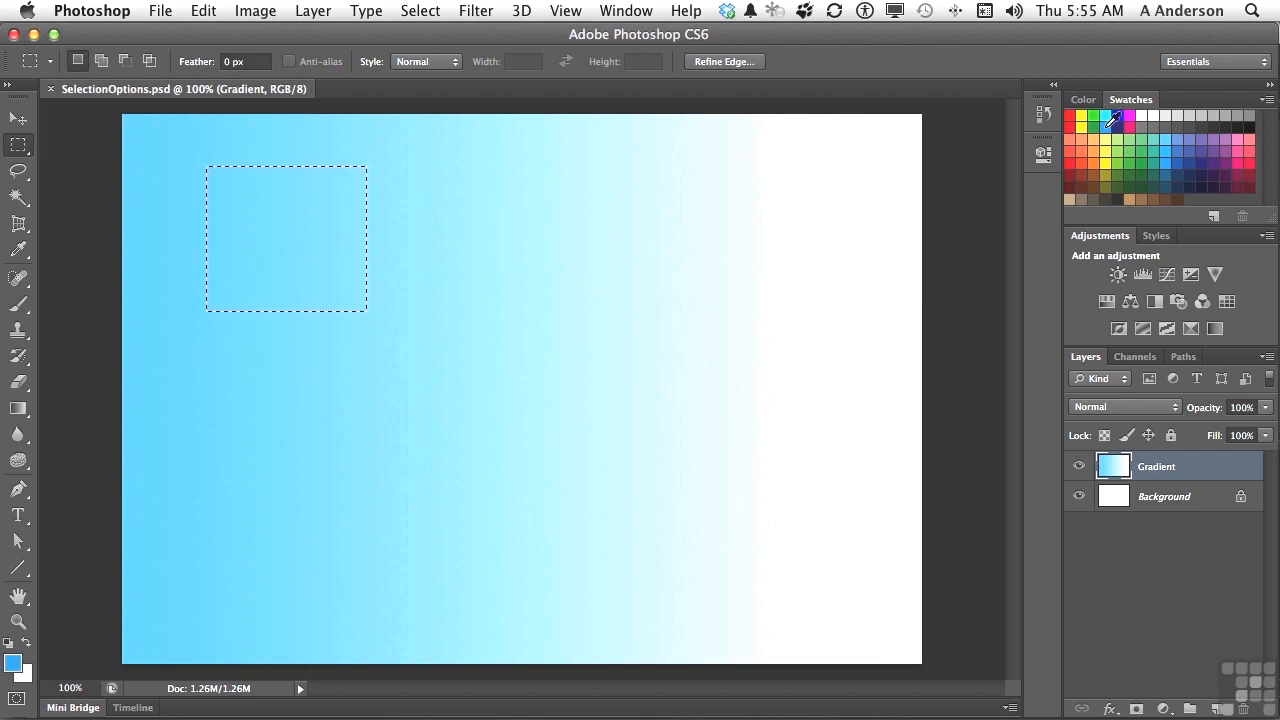
{"action": "key", "text": "alt+BackSpace"}
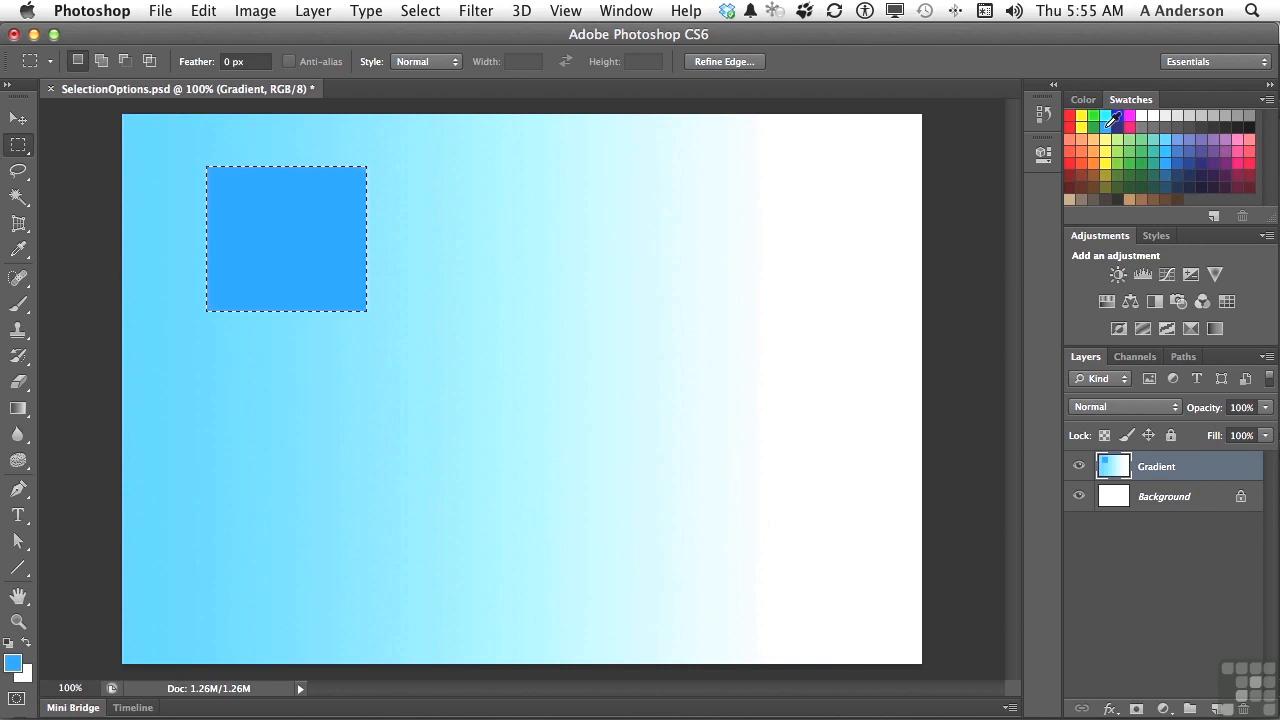
{"action": "key", "text": "super+d"}
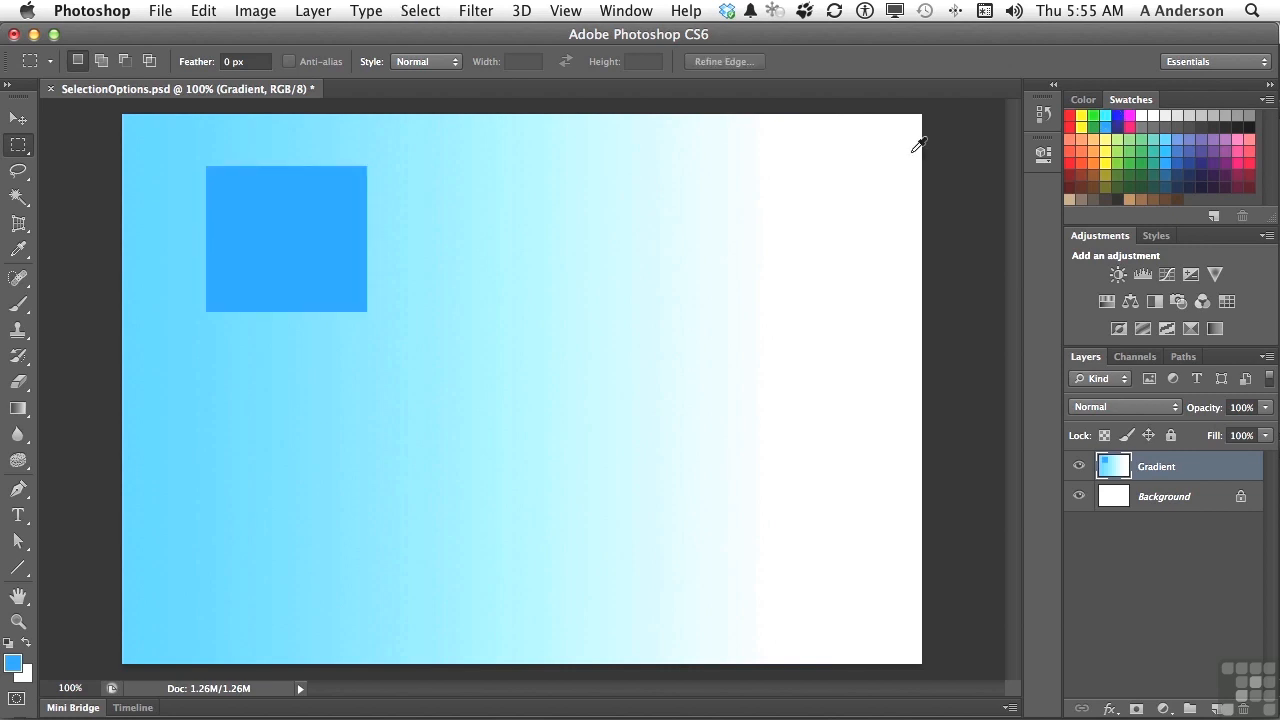
Inspect the pixel edges at the blue rectangle's lower-right corner up close and return to 100% view.
{"action": "left_click", "coordinate": [18, 621]}
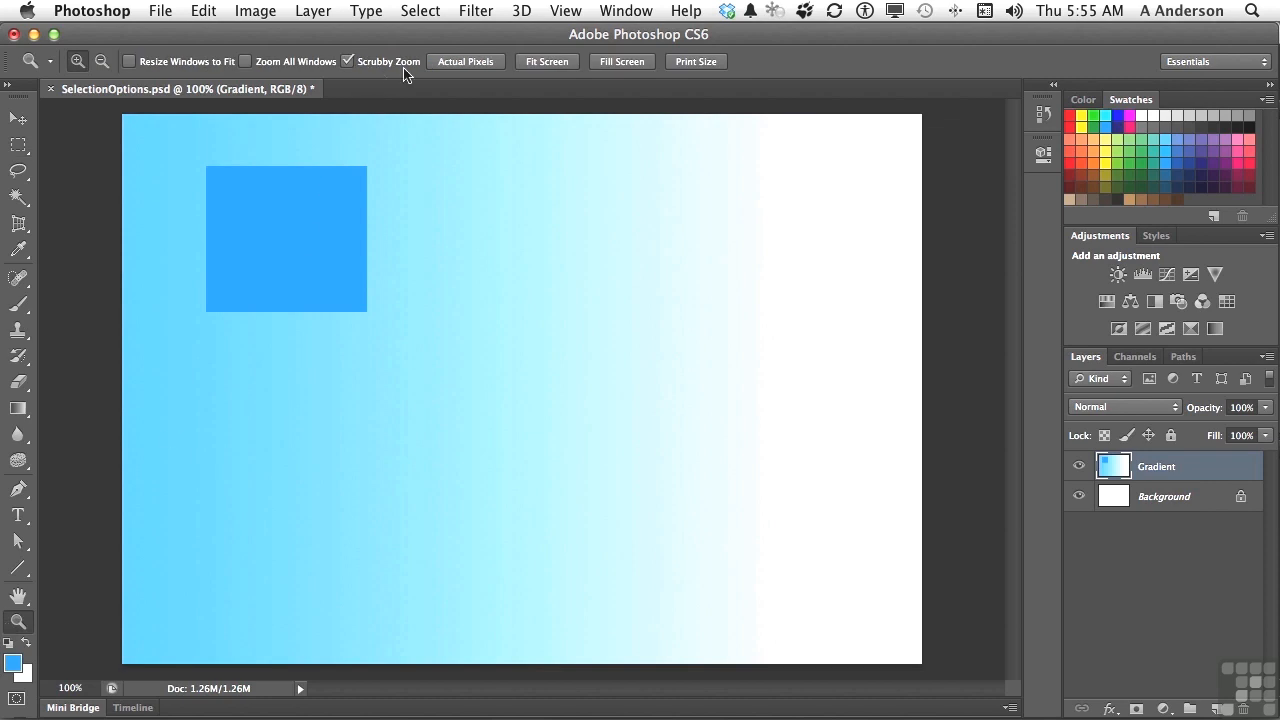
{"action": "left_click_drag", "start_coordinate": [349, 296], "coordinate": [297, 254]}
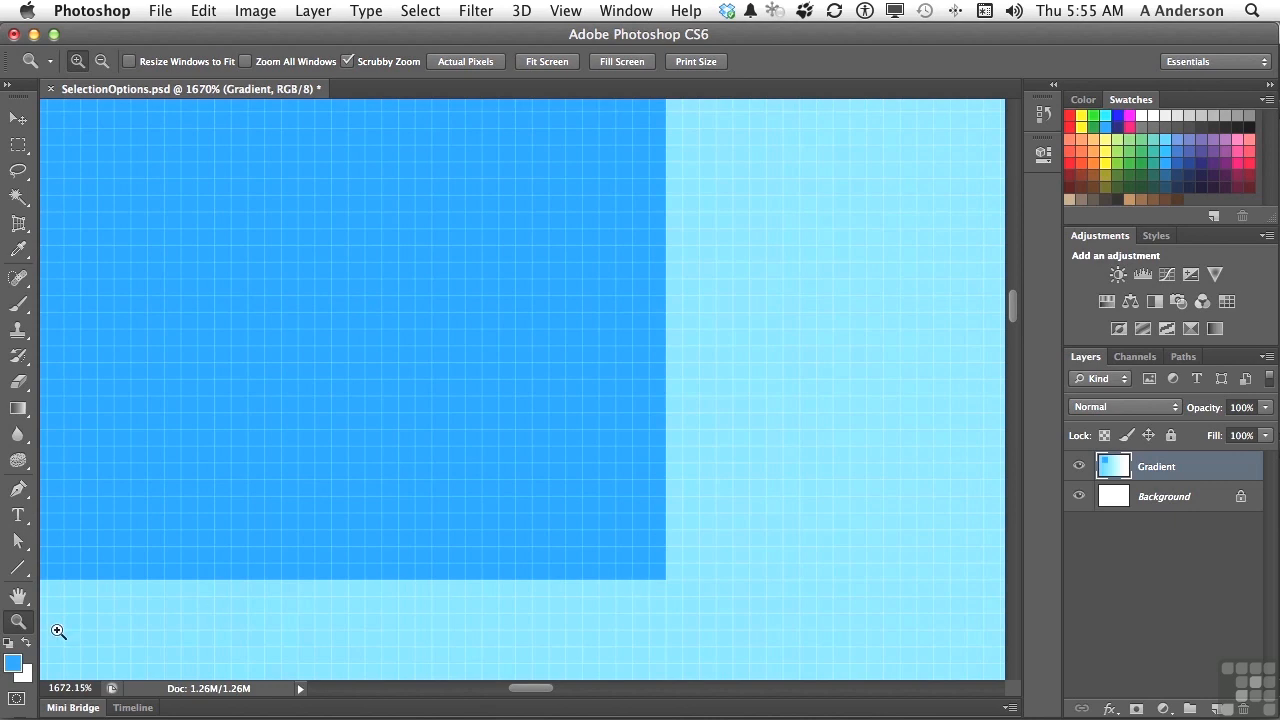
{"action": "double_click", "coordinate": [16, 622]}
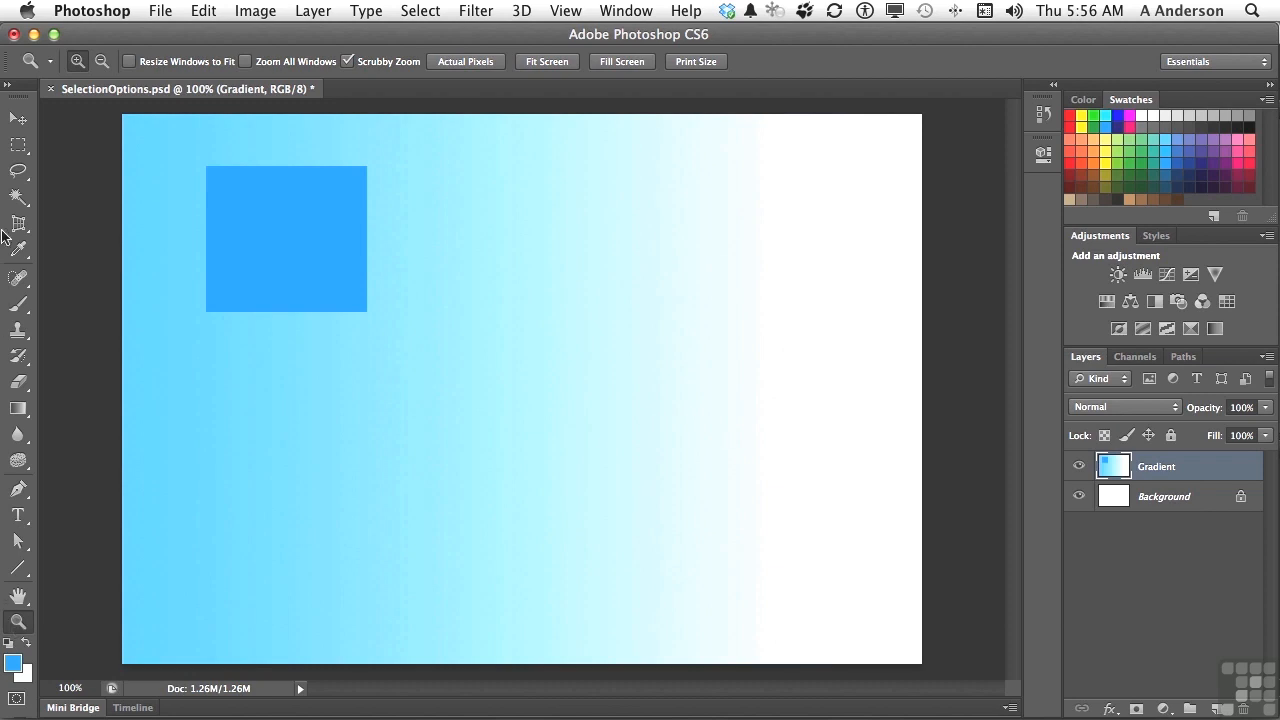
Fill a tall elliptical selection right of the rectangle with the blue foreground color, with Anti-alias turned off, and deselect it.
{"action": "left_click_drag", "start_coordinate": [18, 148], "coordinate": [104, 173]}
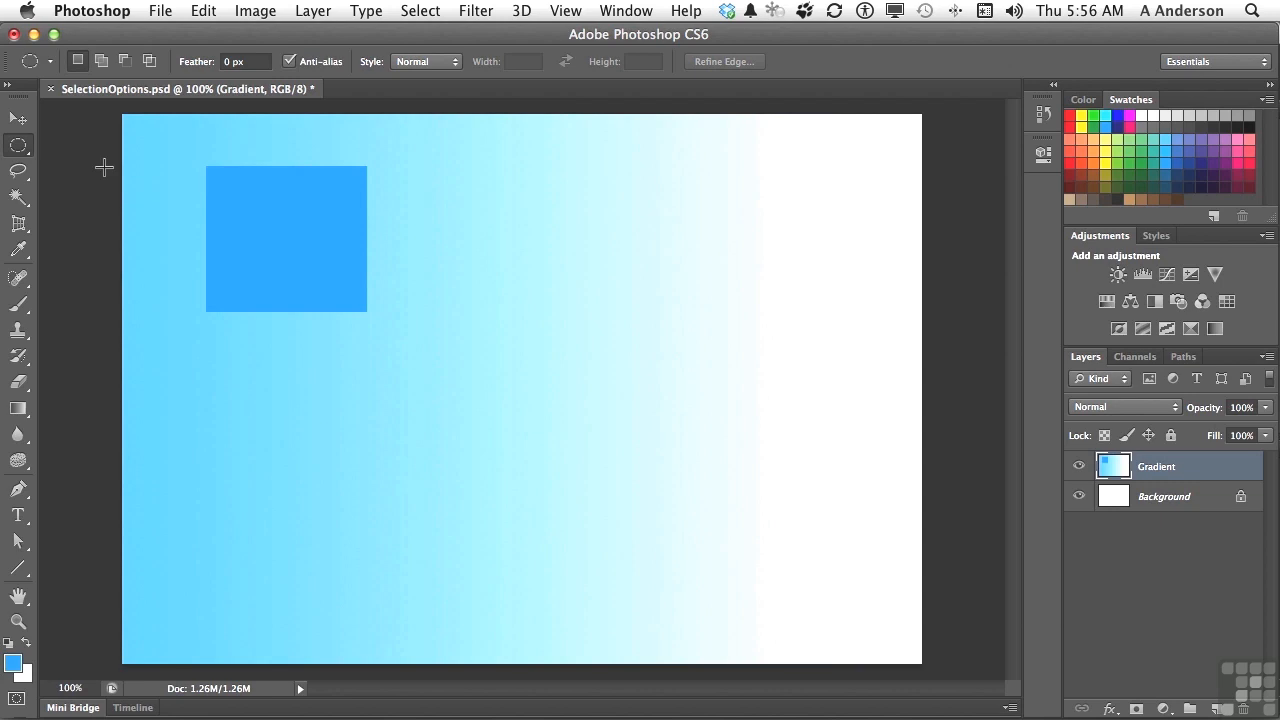
{"action": "left_click", "coordinate": [290, 62]}
{"action": "left_click_drag", "start_coordinate": [464, 232], "coordinate": [498, 311]}
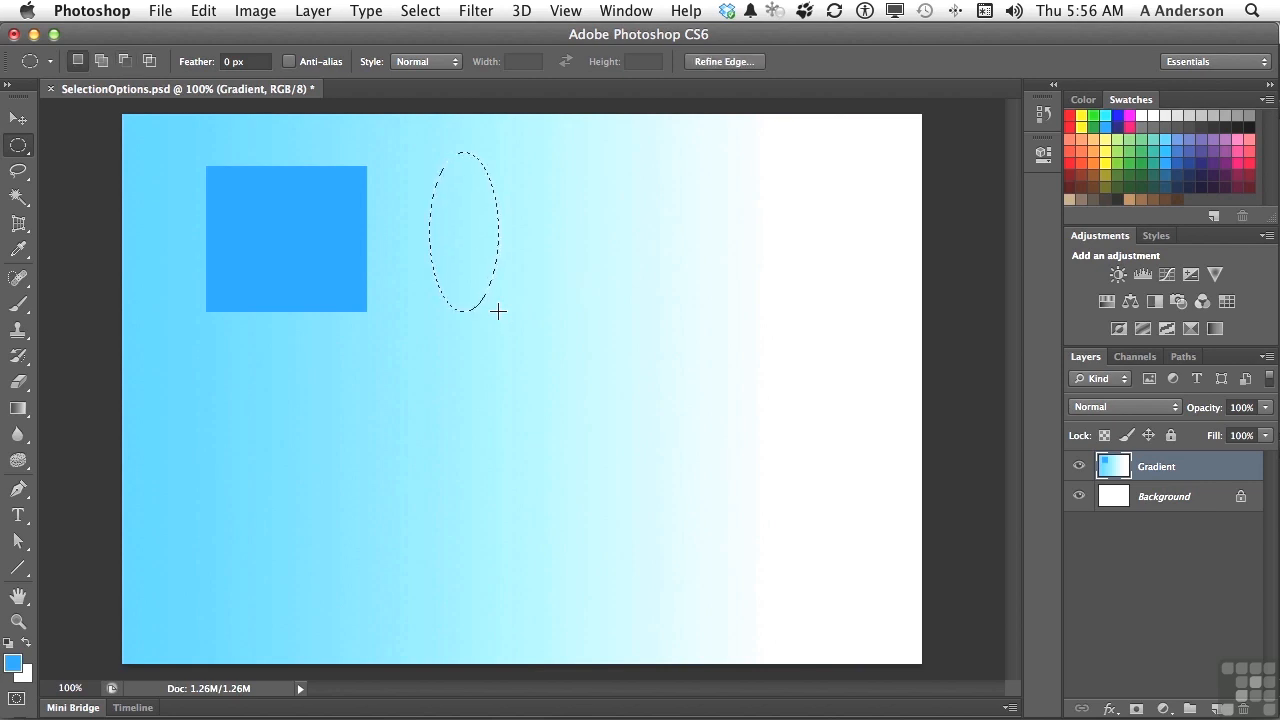
{"action": "key", "text": "alt+BackSpace"}
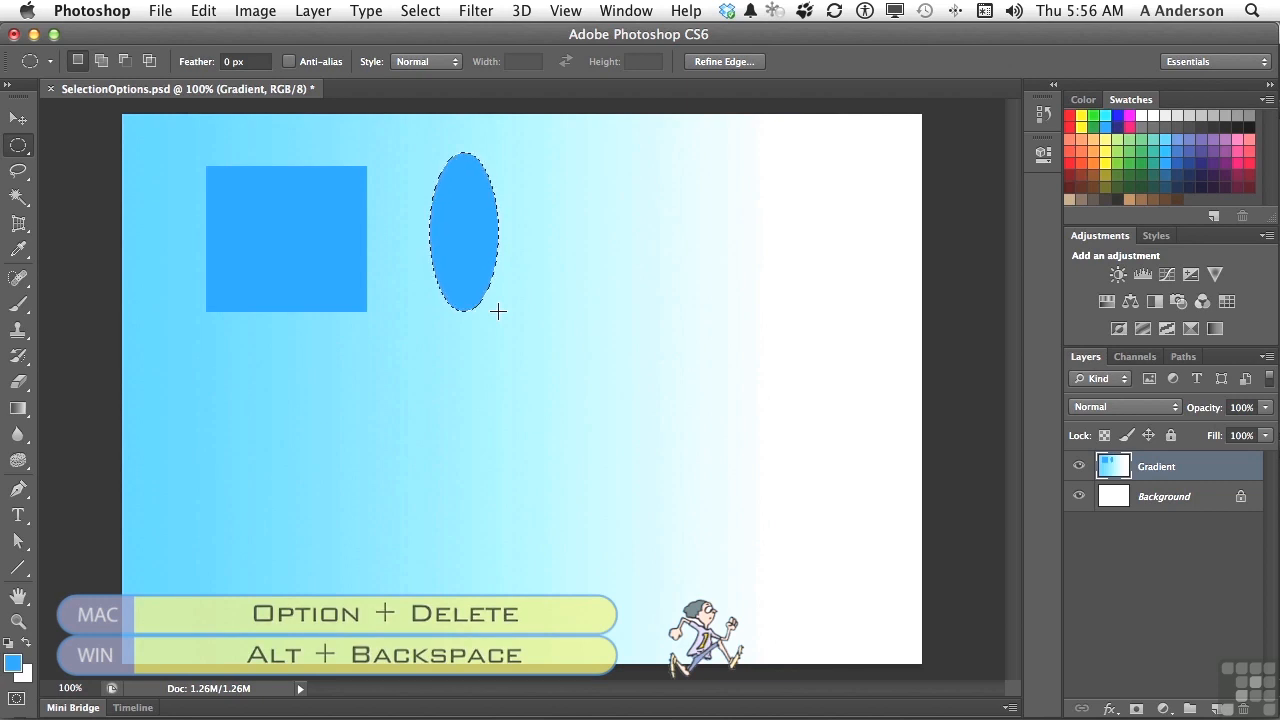
{"action": "key", "text": "ctrl+d"}
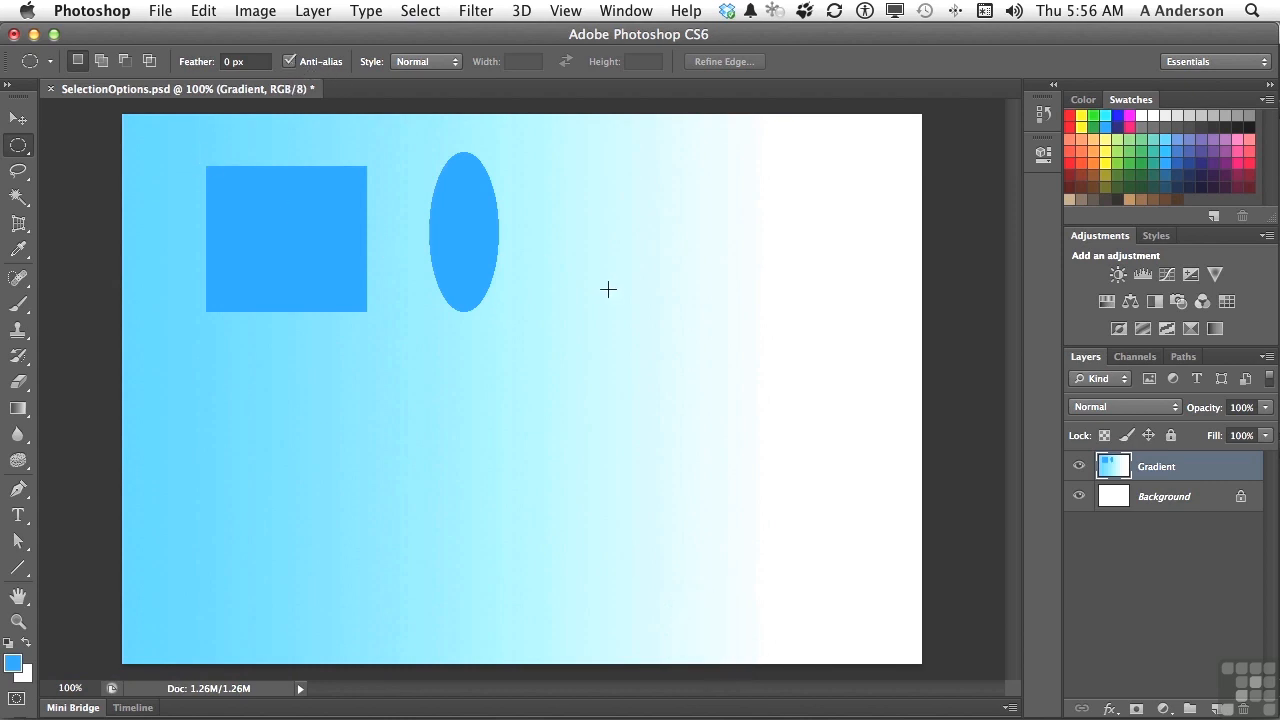
Fill a second tall elliptical selection, right of the first ellipse, with the blue foreground color using Anti-alias on, and deselect it.
{"action": "left_click_drag", "start_coordinate": [567, 233], "coordinate": [600, 308]}
{"action": "key", "text": "alt"}
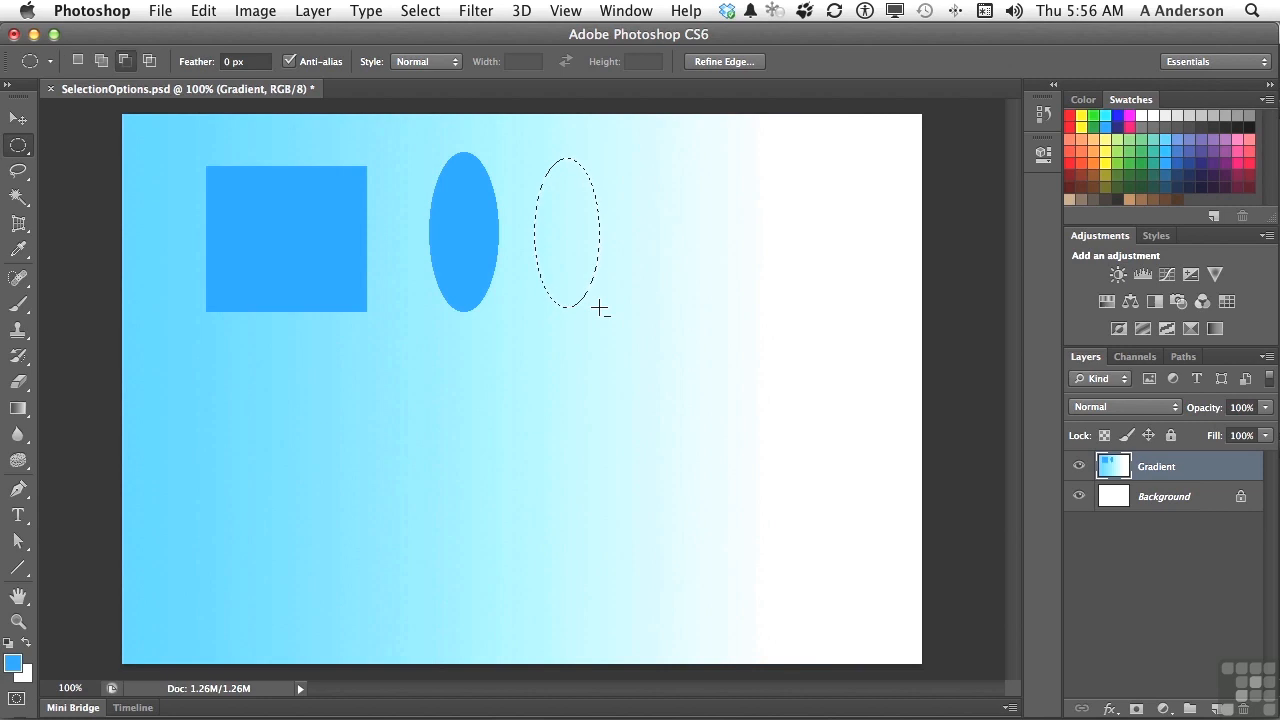
{"action": "key", "text": "alt+BackSpace"}
{"action": "key", "text": "super+d"}
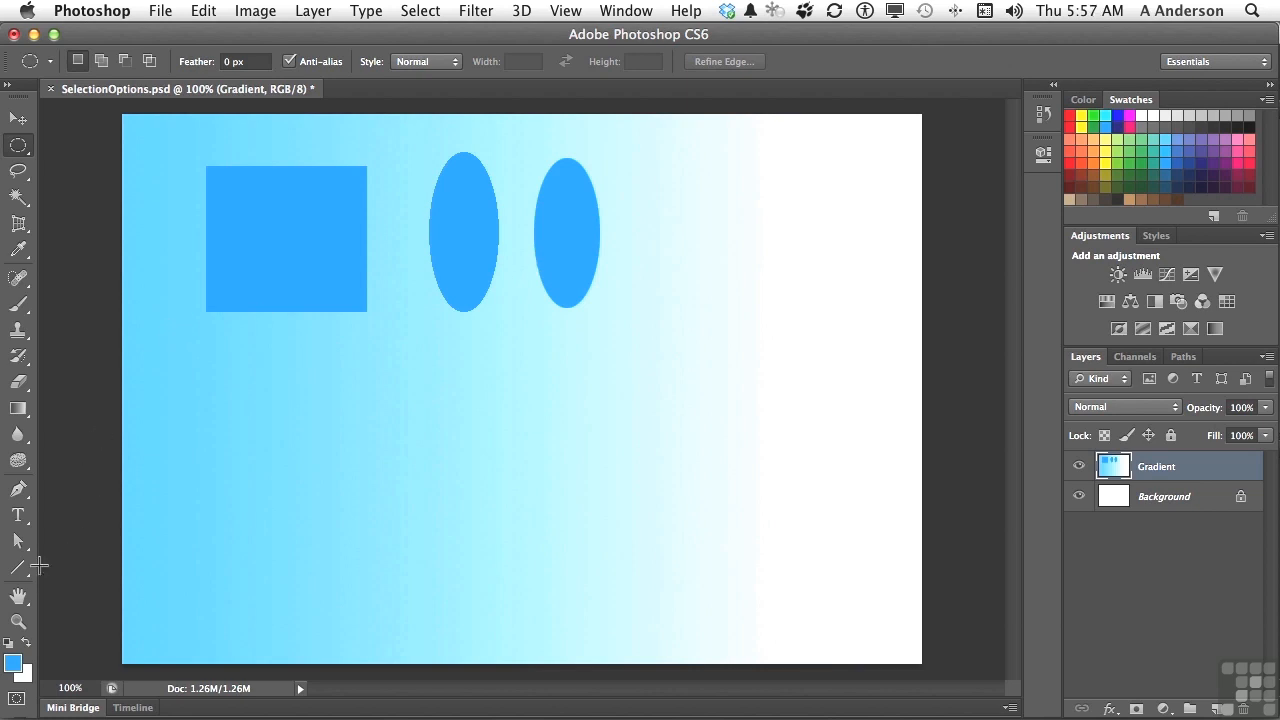
Compare the edge pixels of the two blue ellipses up close and return to 100% view.
{"action": "left_click", "coordinate": [18, 623]}
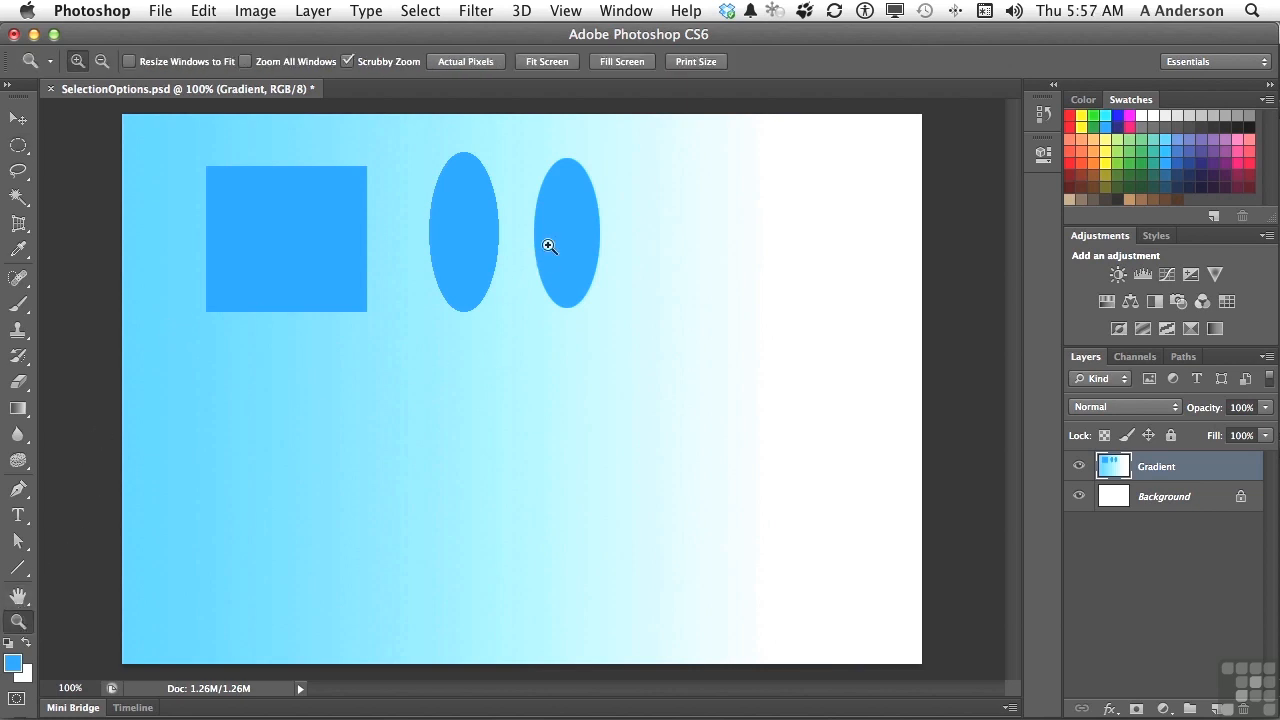
{"action": "left_click_drag", "start_coordinate": [515, 238], "coordinate": [509, 210]}
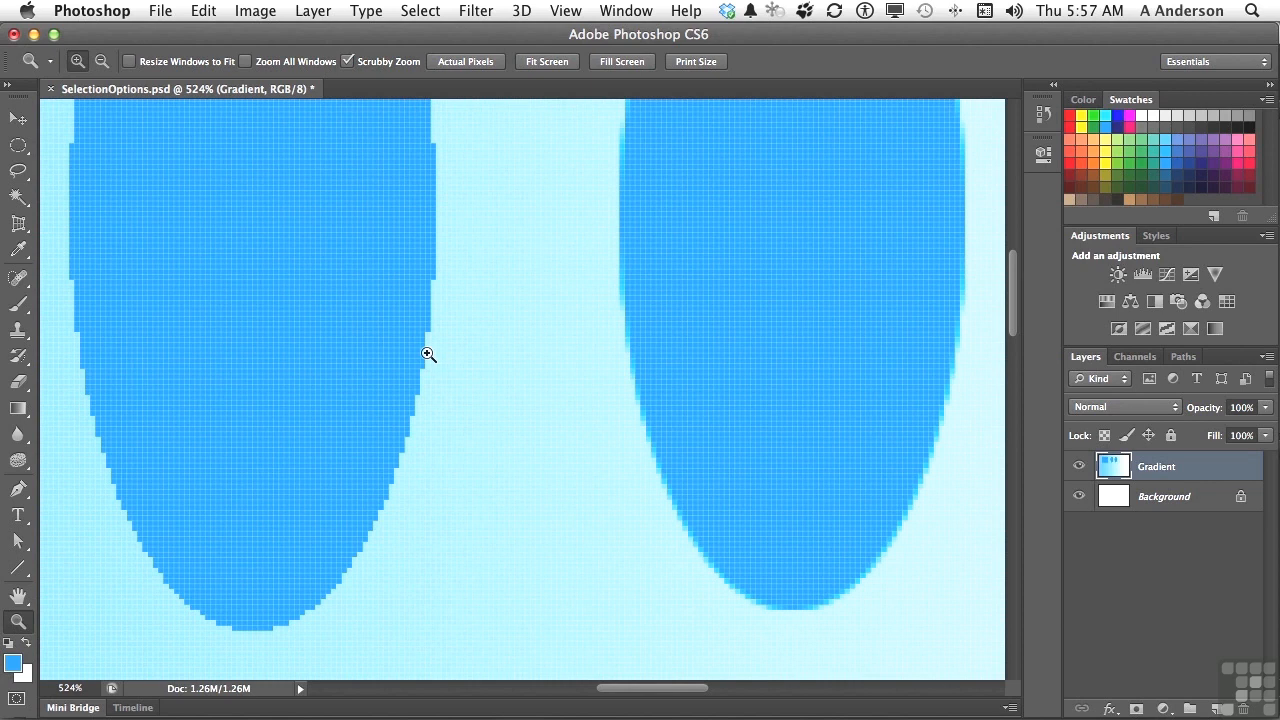
{"action": "double_click", "coordinate": [16, 621]}
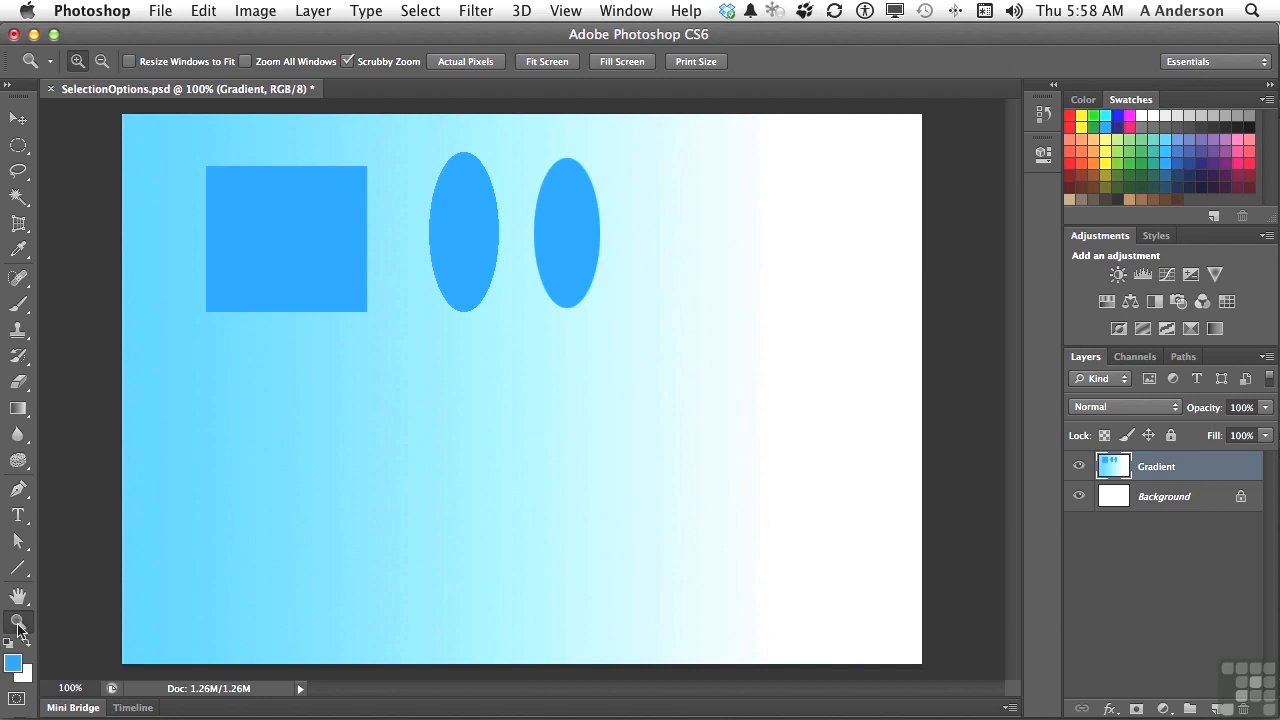
Reactivate the Elliptical Marquee tool and keep the Gradient layer as the target.
{"action": "key", "text": "m"}
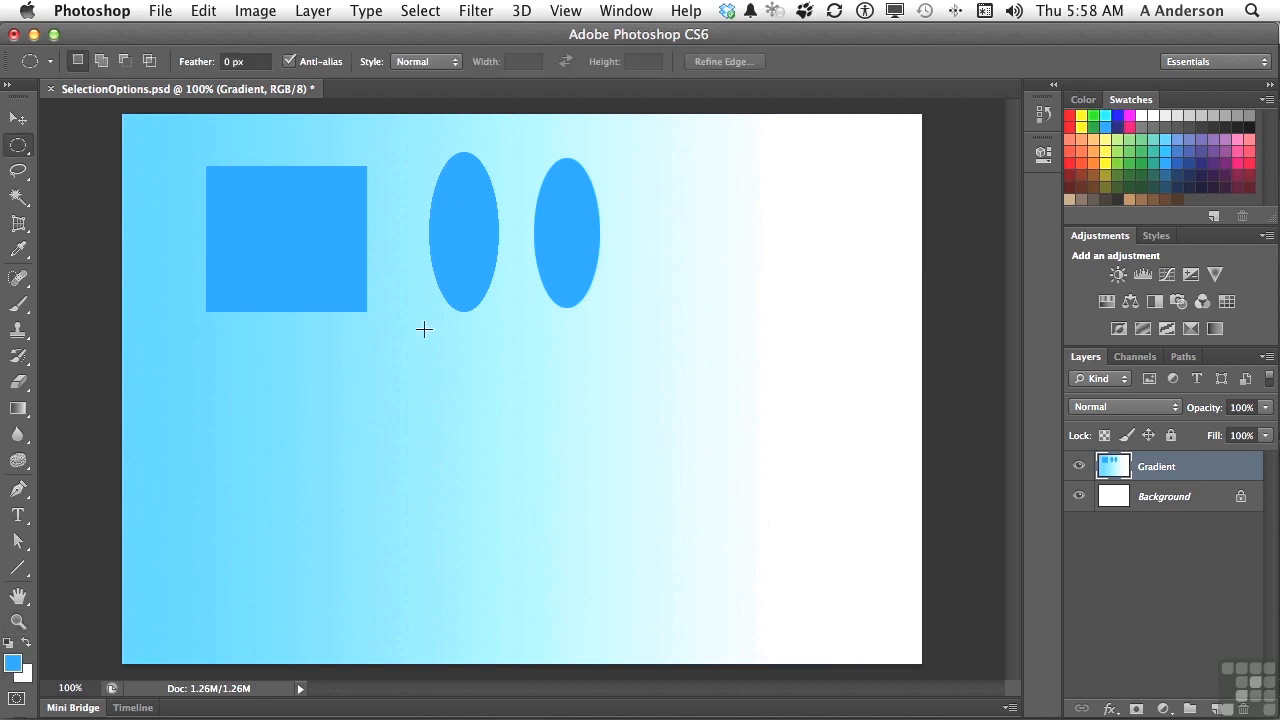
{"action": "left_click", "coordinate": [18, 146]}
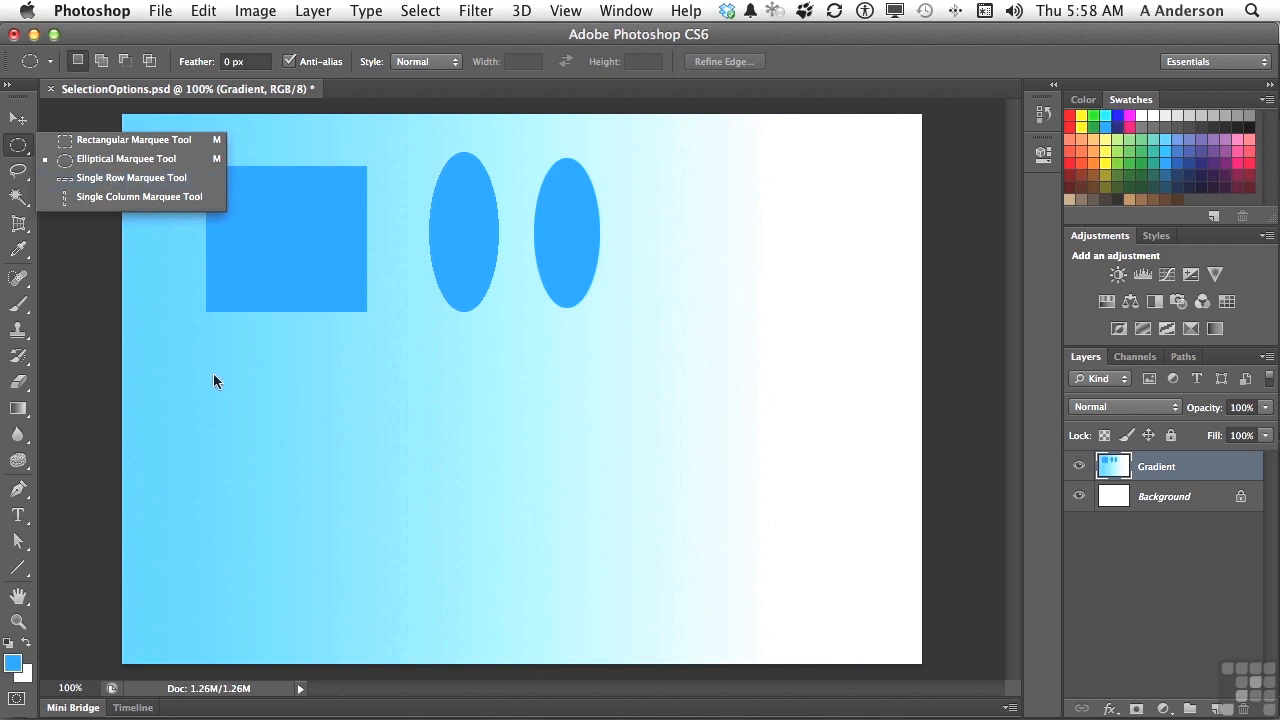
{"action": "left_click", "coordinate": [1163, 475]}
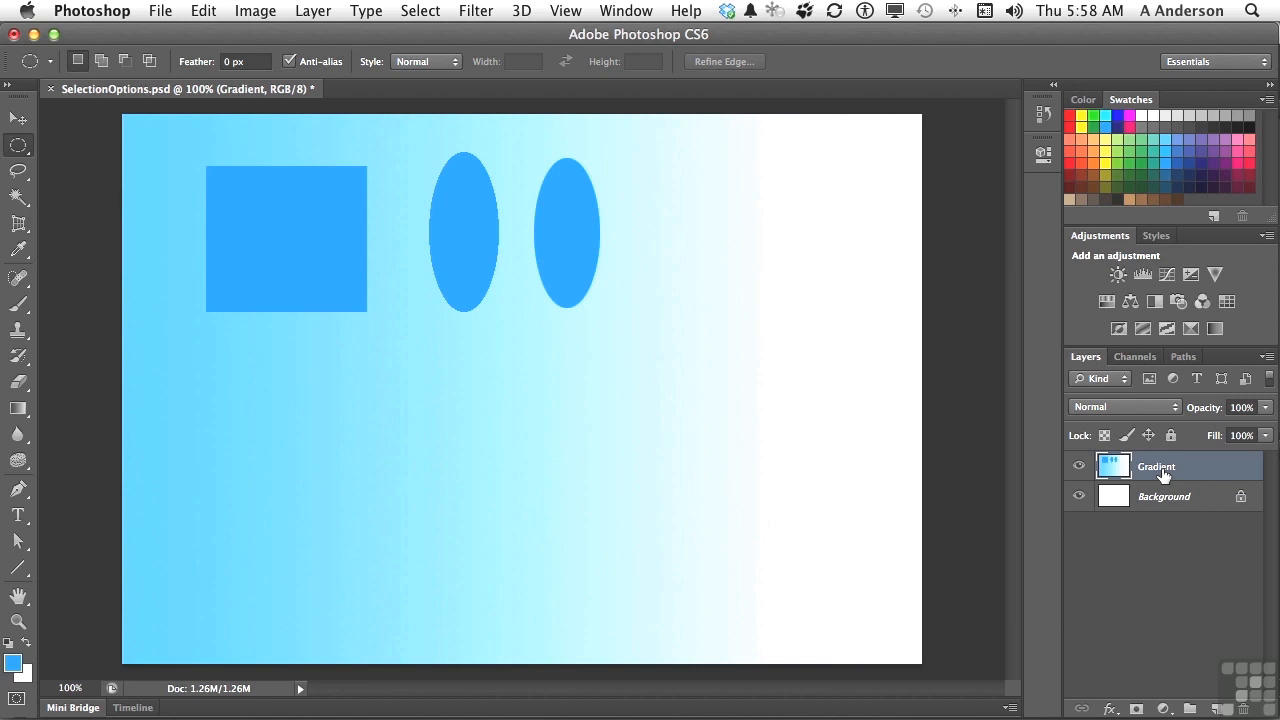
Clear all the artwork from the Gradient layer and deselect.
{"action": "key", "text": "super+a"}
{"action": "key", "text": "Delete"}
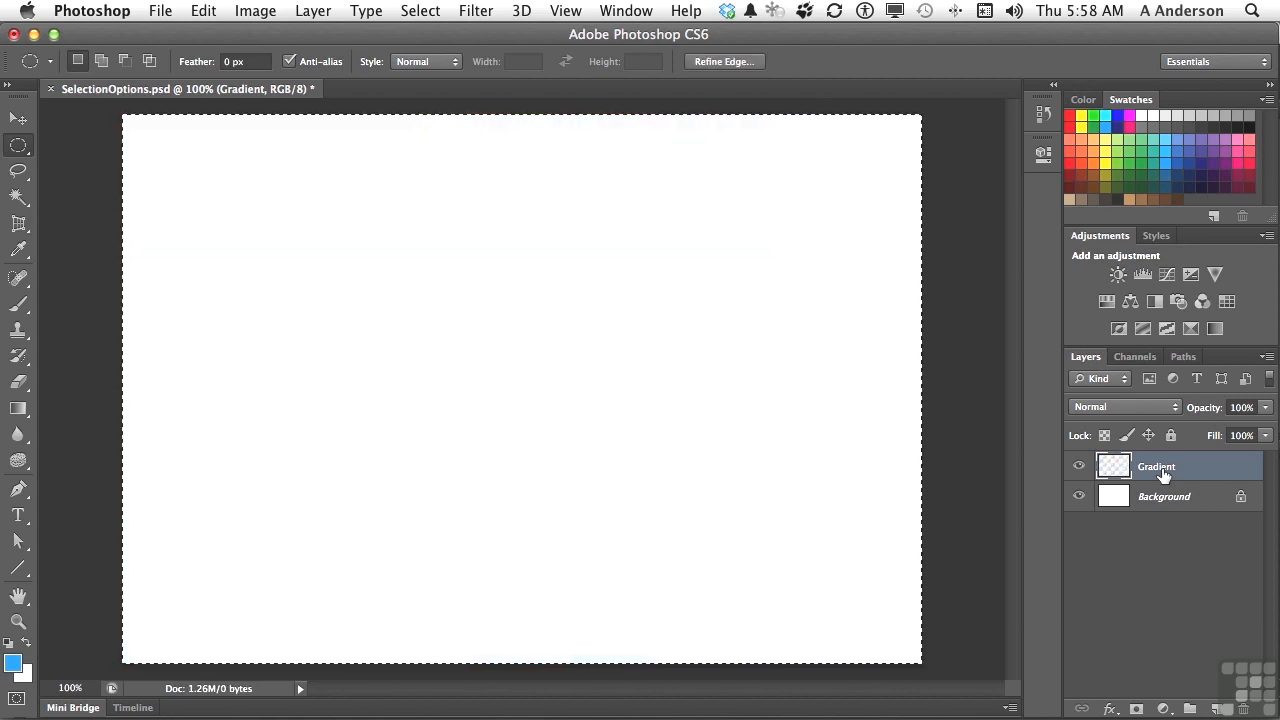
{"action": "key", "text": "super+d"}
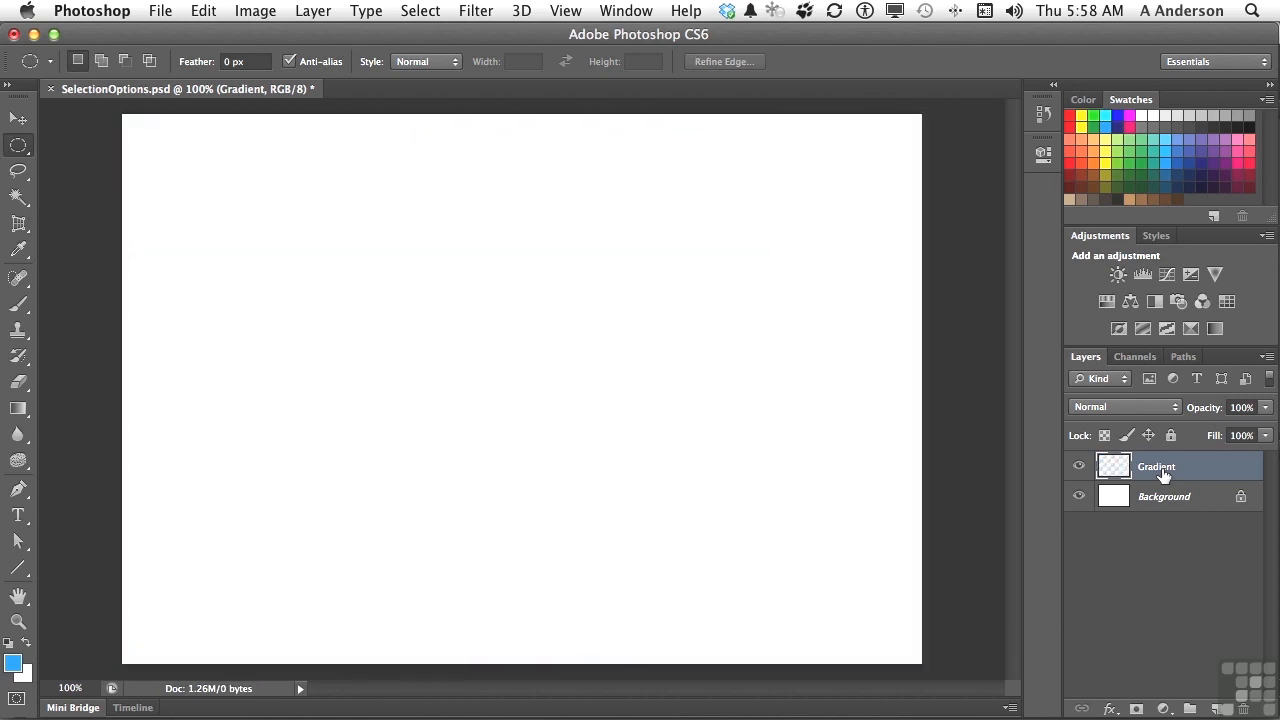
Fill a Single Row Marquee selection across the upper part of the canvas with the blue foreground color and deselect it.
{"action": "left_click", "coordinate": [14, 150]}
{"action": "left_click", "coordinate": [96, 177]}
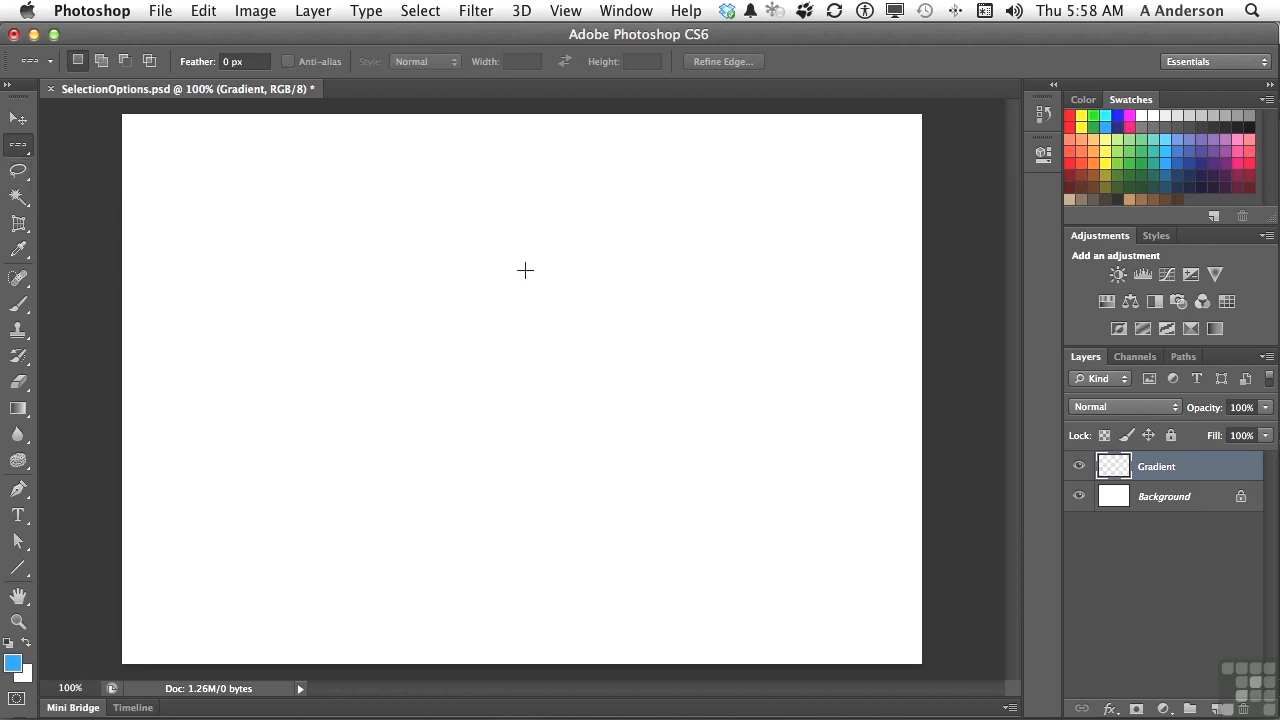
{"action": "left_click", "coordinate": [491, 268]}
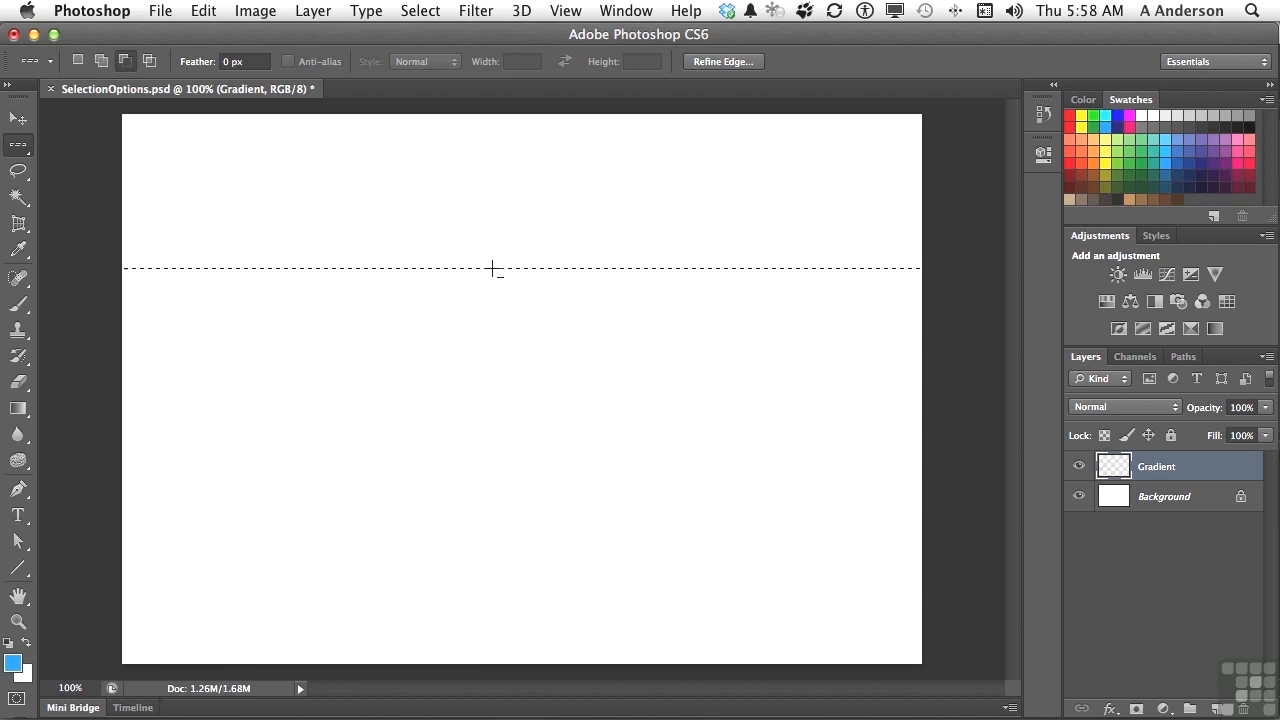
{"action": "key", "text": "alt+BackSpace"}
{"action": "key", "text": "super+d"}
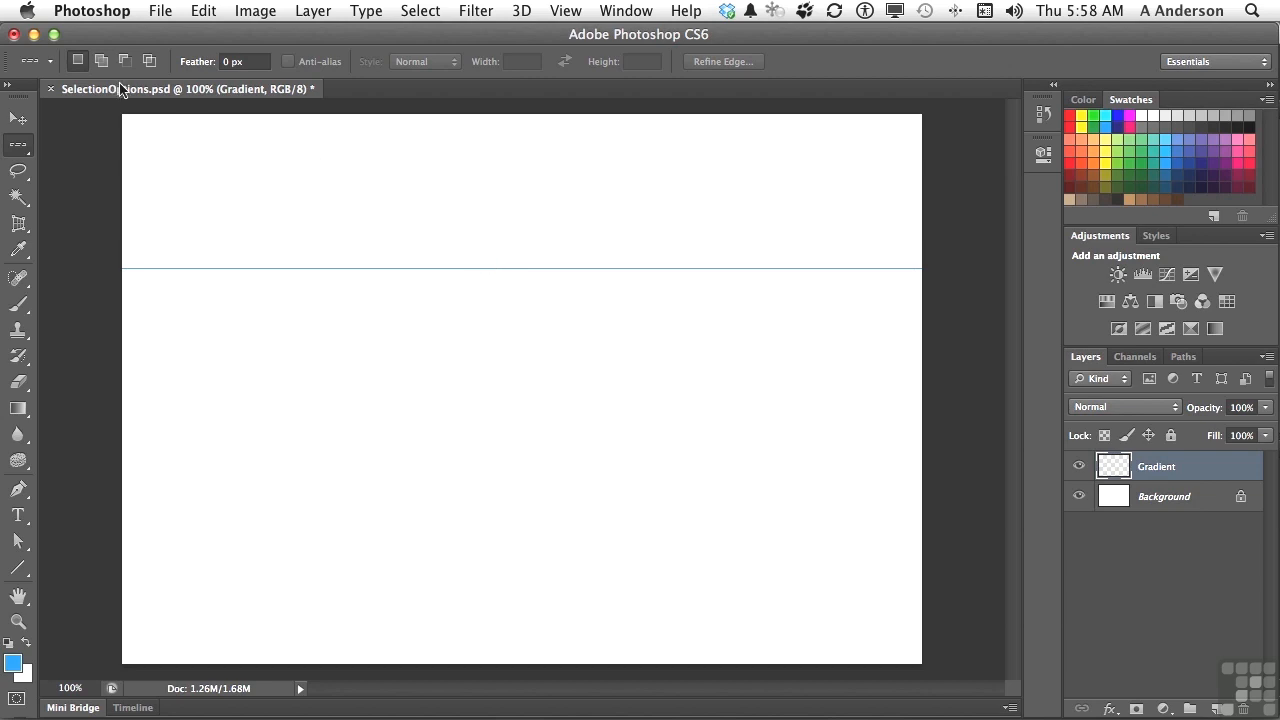
Duplicate the blue line's layer five times down the canvas and distribute all six line layers evenly by their vertical centers.
{"action": "left_click", "coordinate": [19, 119]}
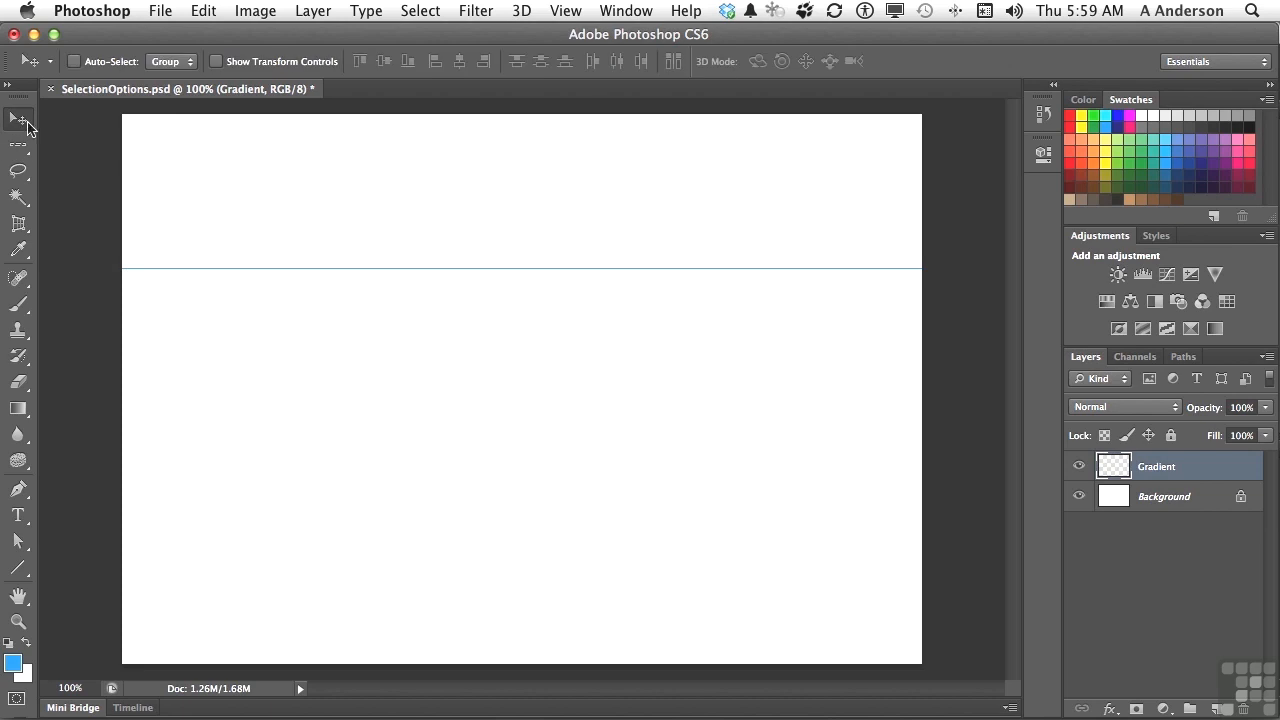
{"action": "left_click_drag", "start_coordinate": [516, 290], "coordinate": [523, 525]}
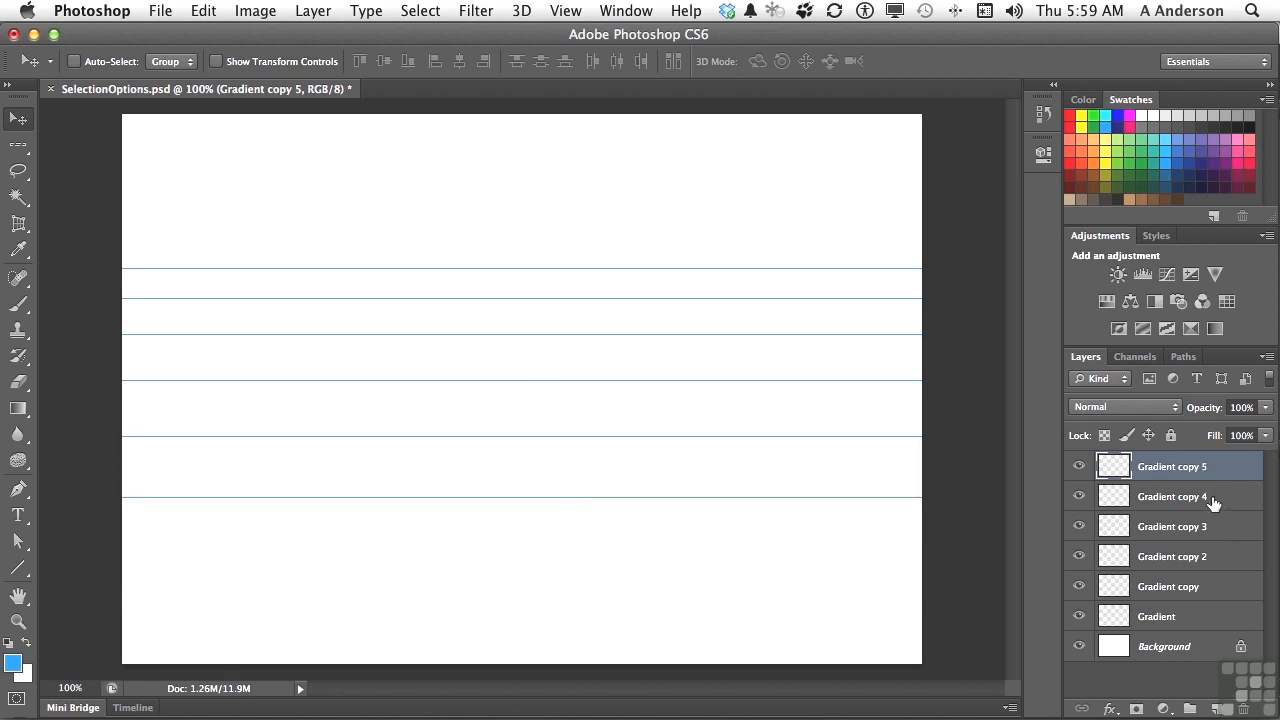
{"action": "left_click", "coordinate": [1167, 621], "text": "shift"}
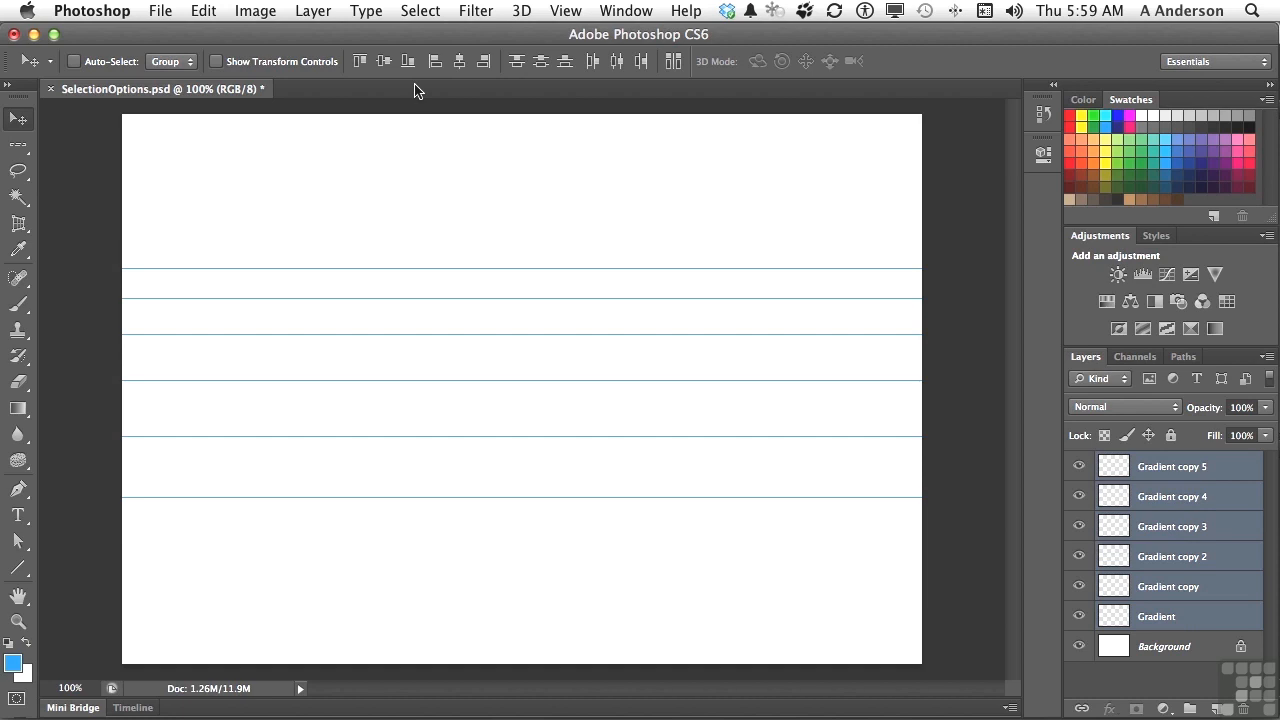
{"action": "left_click", "coordinate": [538, 62]}
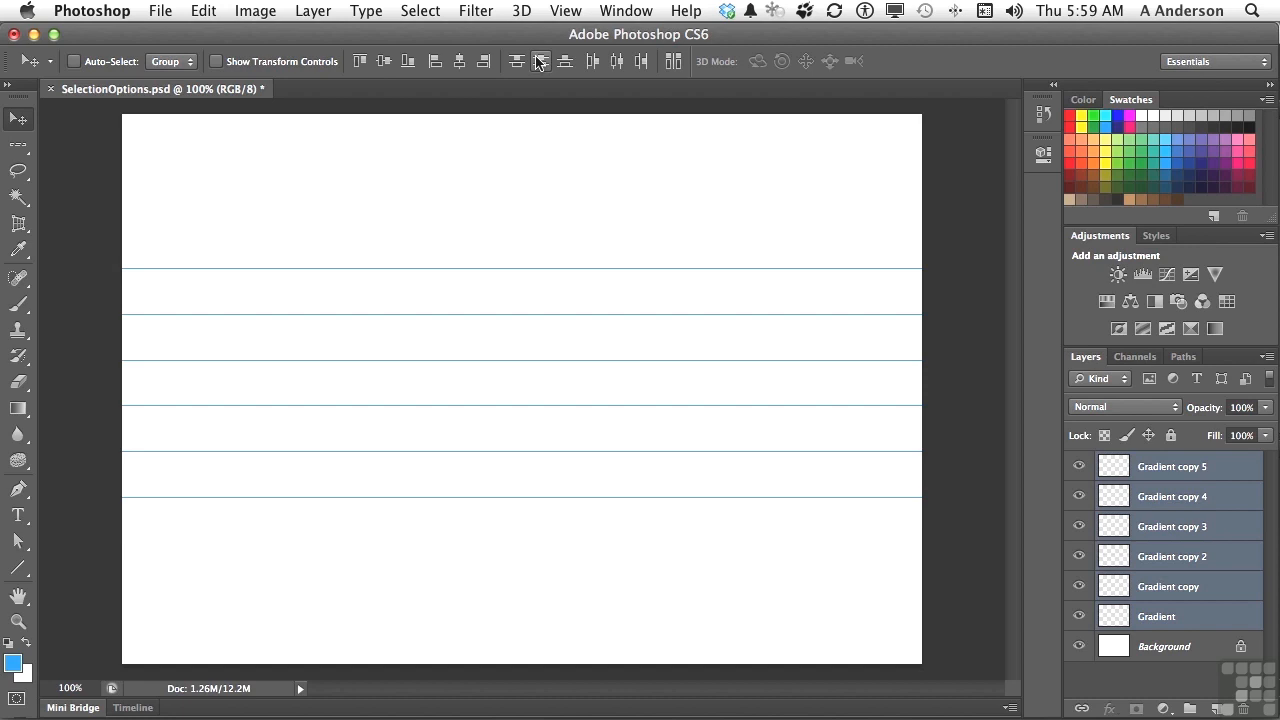
Switch to the Rectangular Marquee tool and merge the six selected line layers into one layer.
{"action": "left_click", "coordinate": [15, 147]}
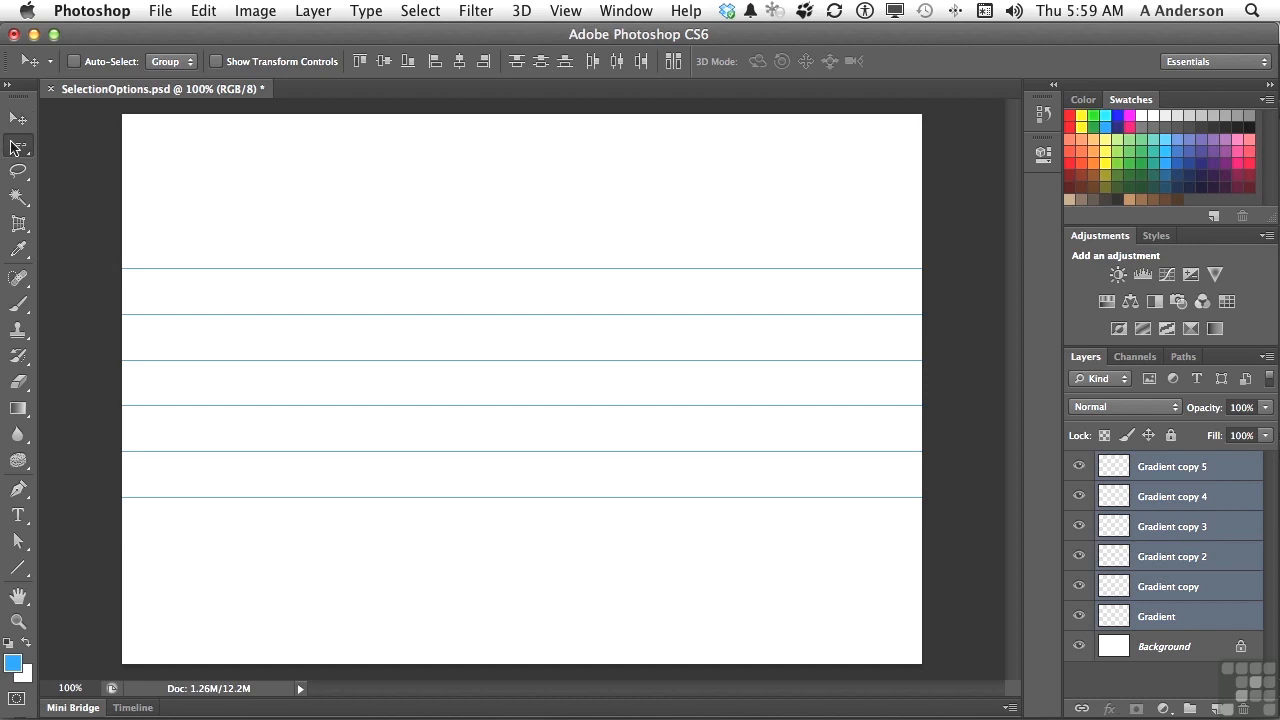
{"action": "left_click", "coordinate": [84, 145]}
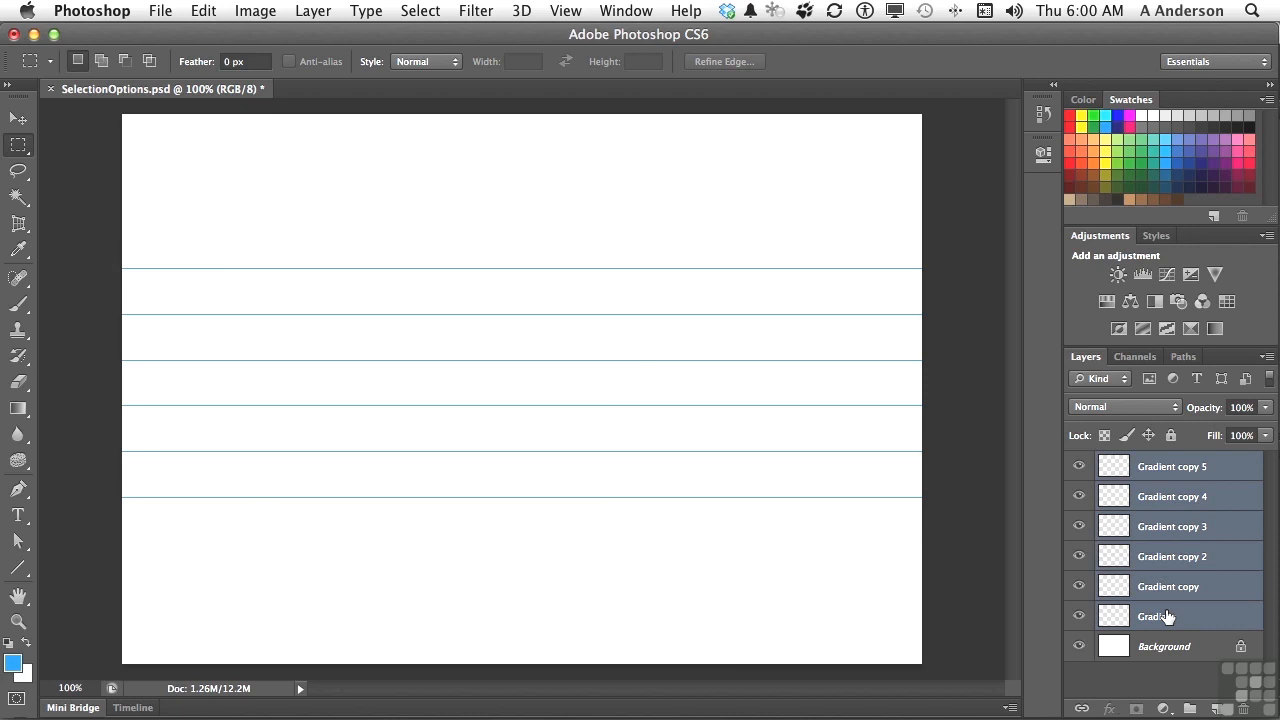
{"action": "key", "text": "super+e"}
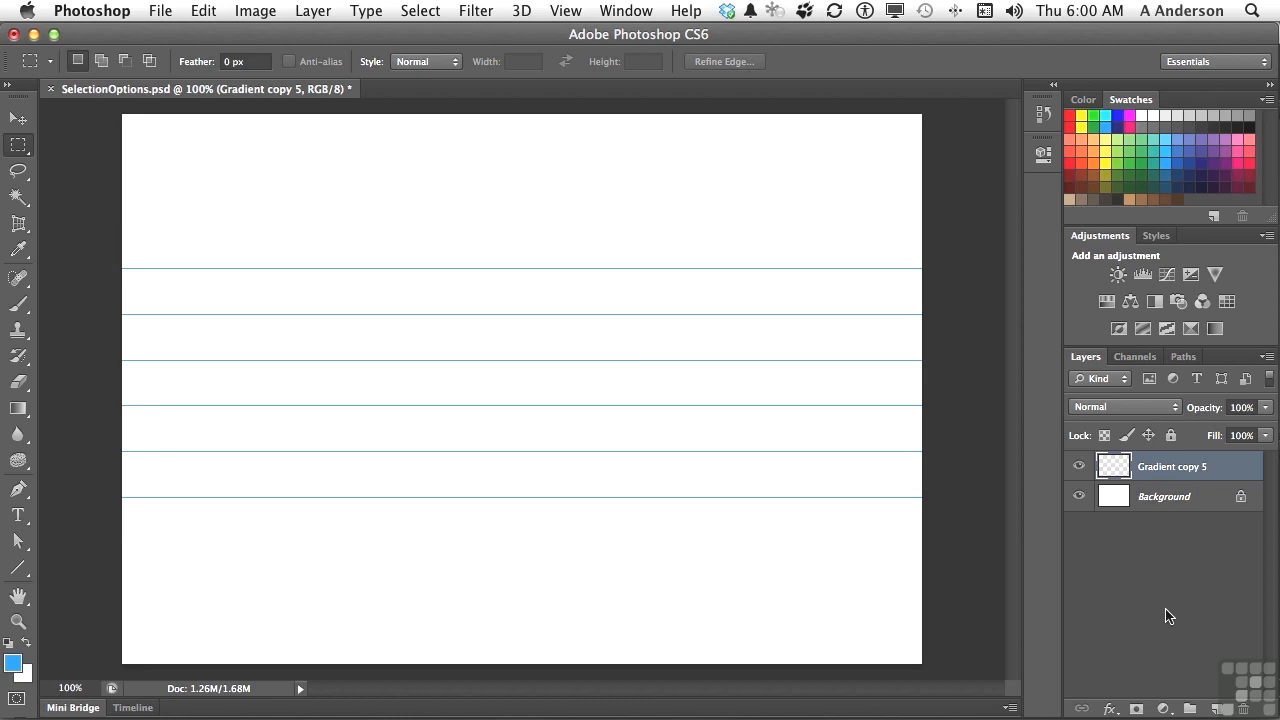
Erase all the lines from the merged layer and deselect.
{"action": "key", "text": "super+a"}
{"action": "key", "text": "Delete"}
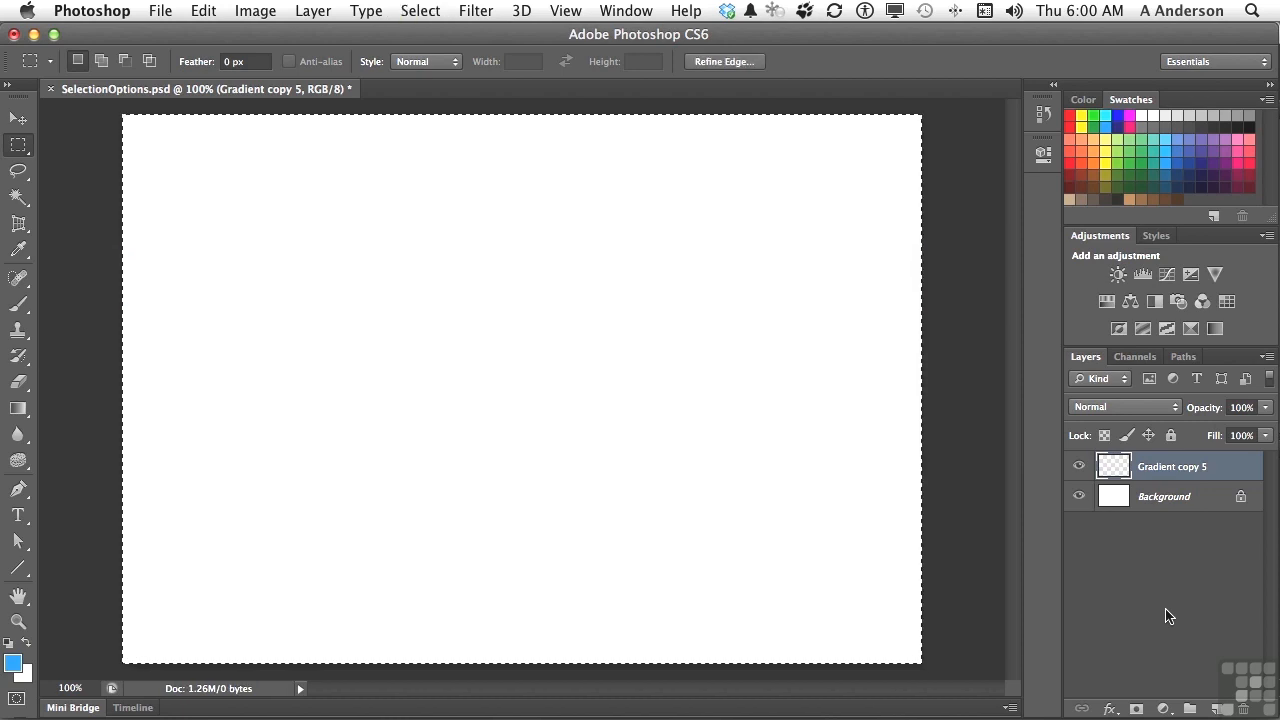
{"action": "key", "text": "super+d"}
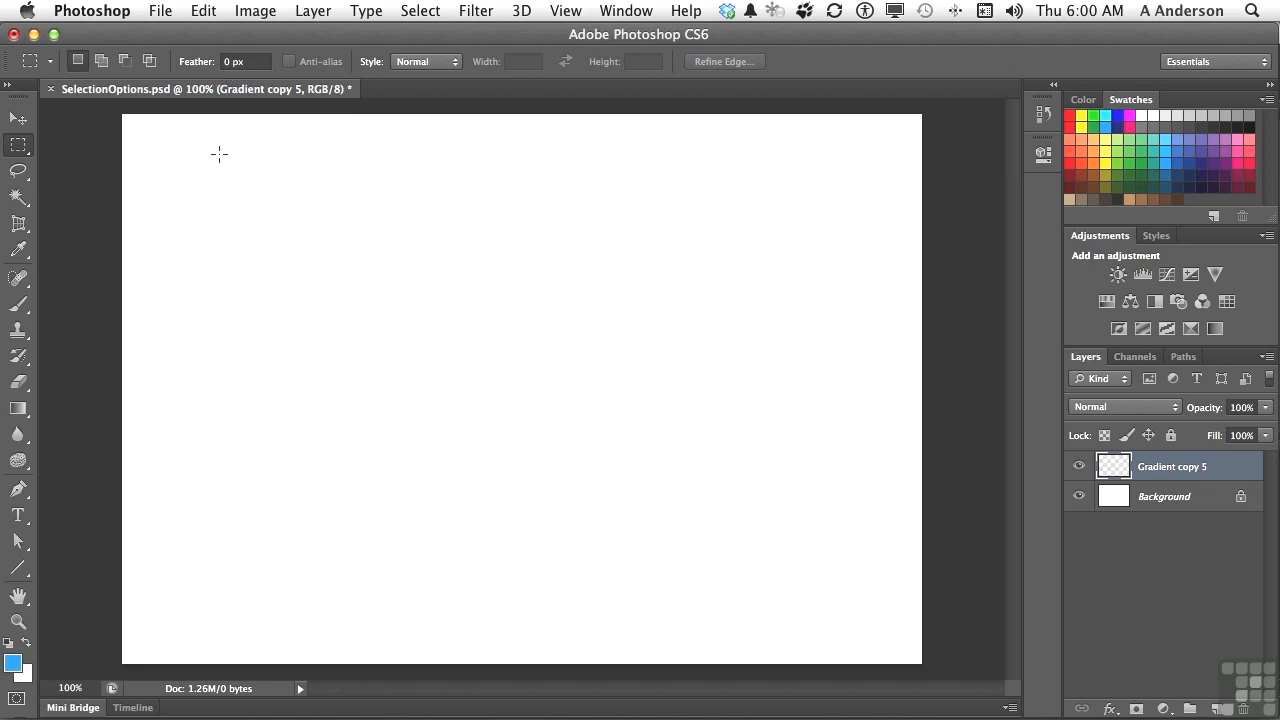
Fill a roughly square marquee selection in the canvas's upper-left area with the blue foreground color, using 0 px feather, and deselect it.
{"action": "left_click_drag", "start_coordinate": [214, 169], "coordinate": [398, 357]}
{"action": "key", "text": "alt+BackSpace"}
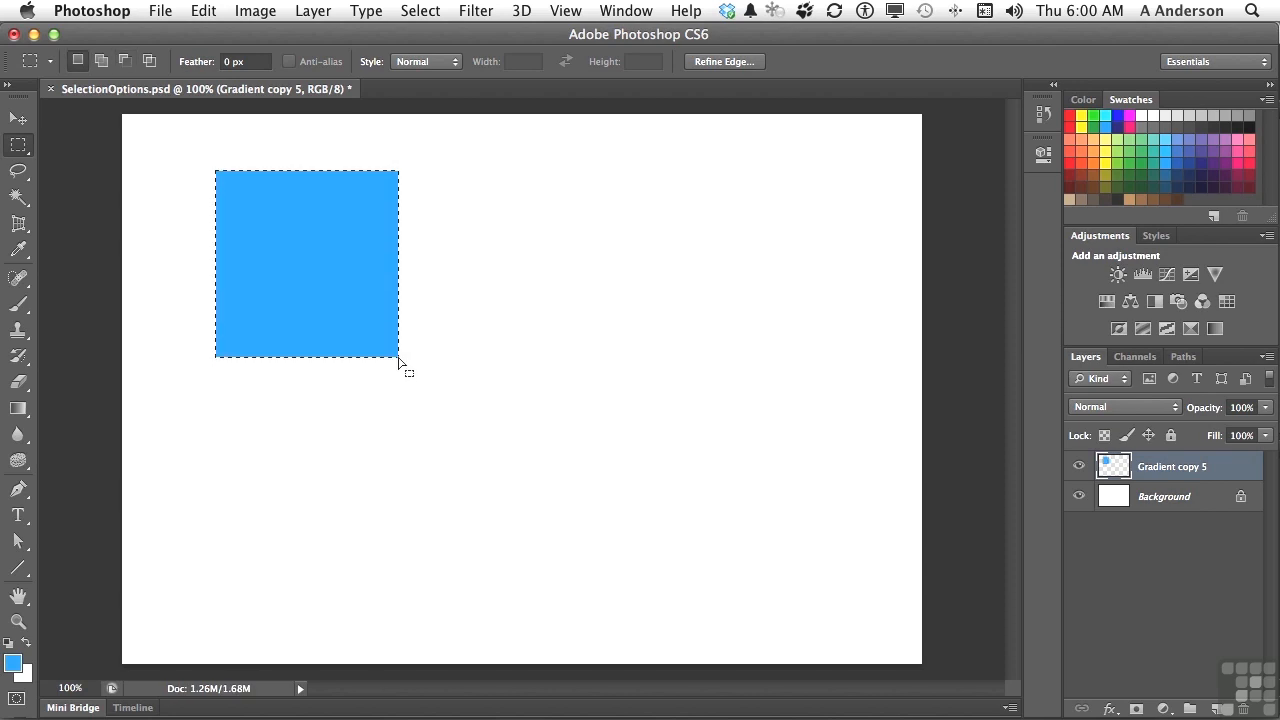
{"action": "key", "text": "super+d"}
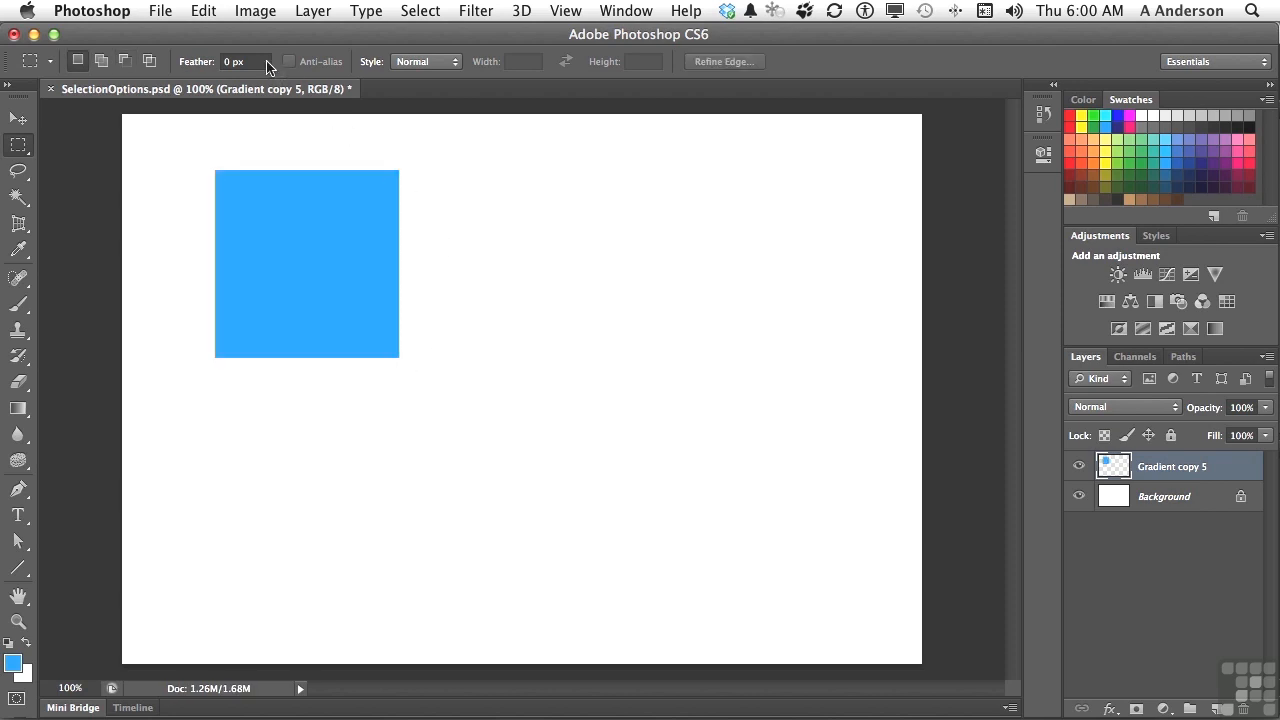
Fill a similar rectangular selection beside the blue square with the blue foreground color using a 12 px feather, and deselect it.
{"action": "left_click", "coordinate": [225, 62]}
{"action": "type", "text": "12"}
{"action": "left_click_drag", "start_coordinate": [493, 177], "coordinate": [679, 357]}
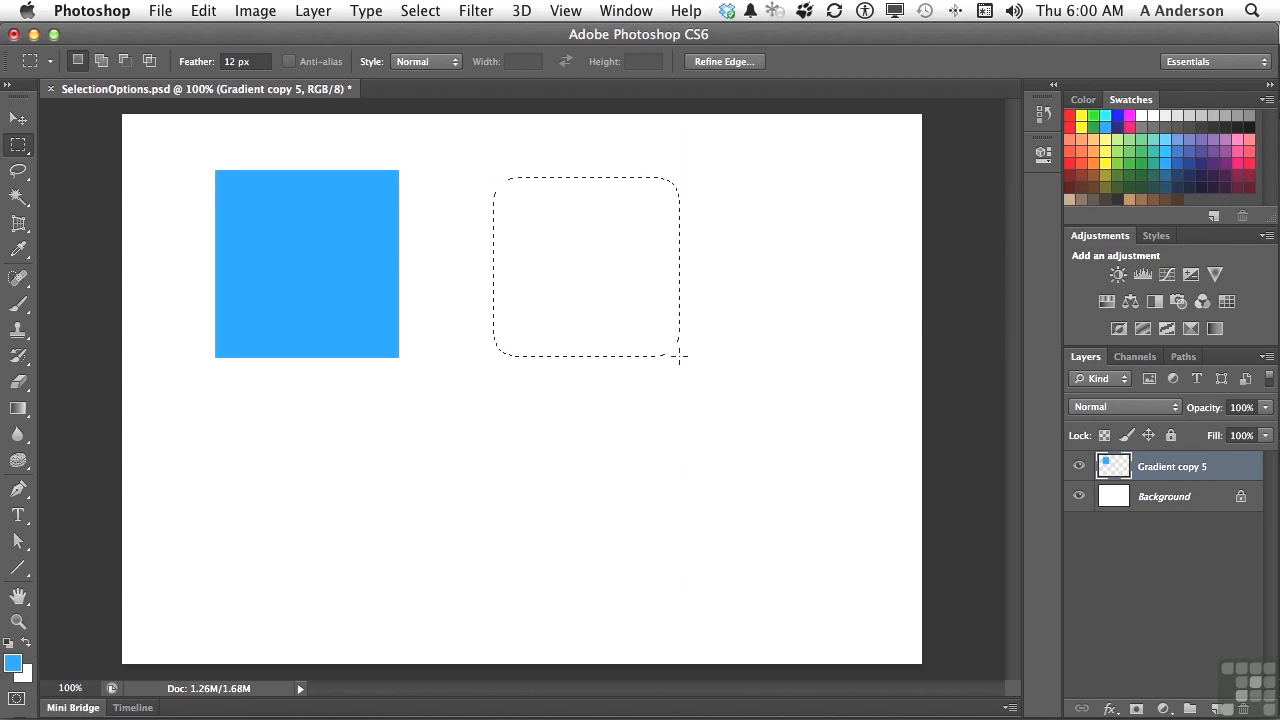
{"action": "key", "text": "alt"}
{"action": "key", "text": "alt+BackSpace"}
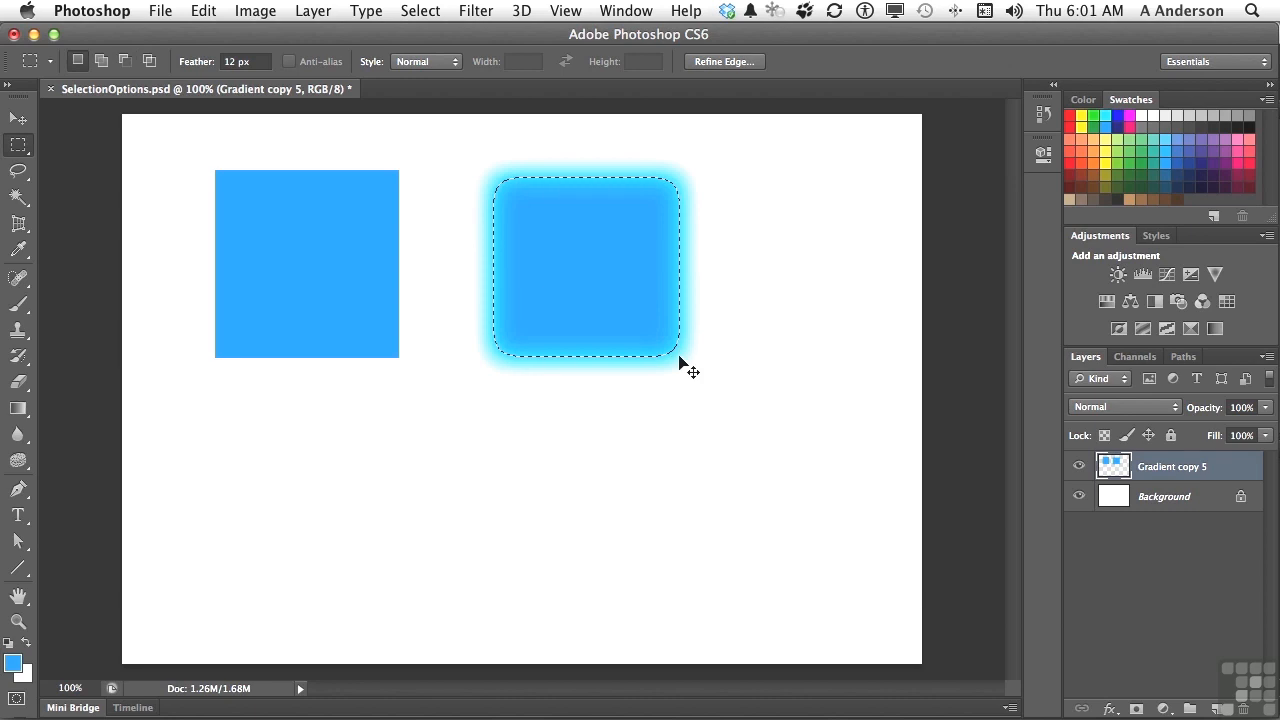
{"action": "key", "text": "super+d"}
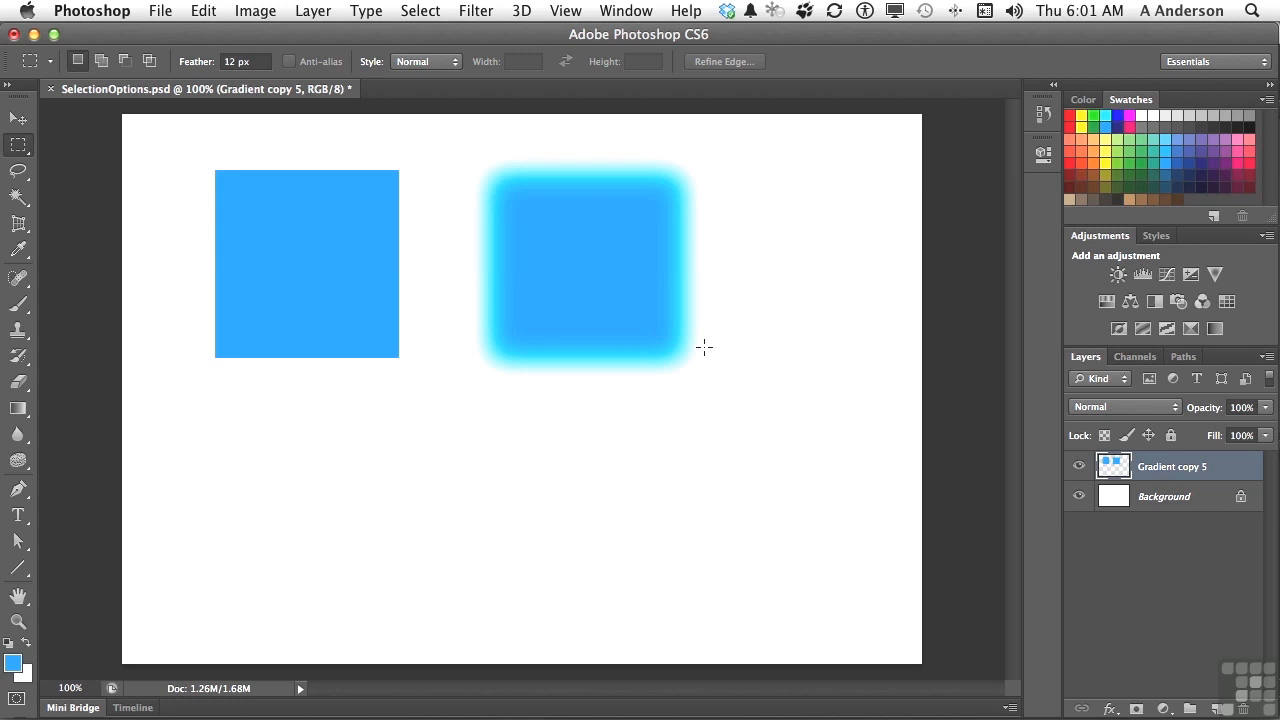
Set the marquee style to Fixed Ratio, draw a trial 1:1 selection below the blue square, and drop it.
{"action": "left_click", "coordinate": [419, 65]}
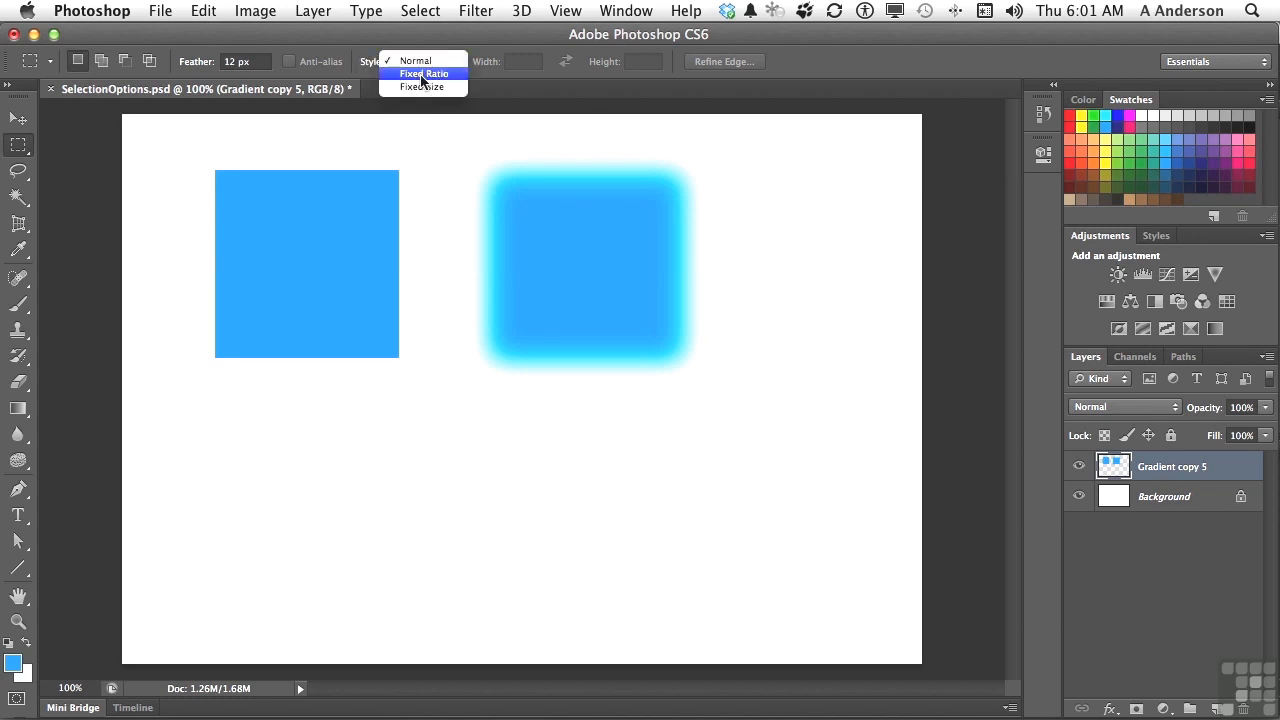
{"action": "left_click", "coordinate": [422, 75]}
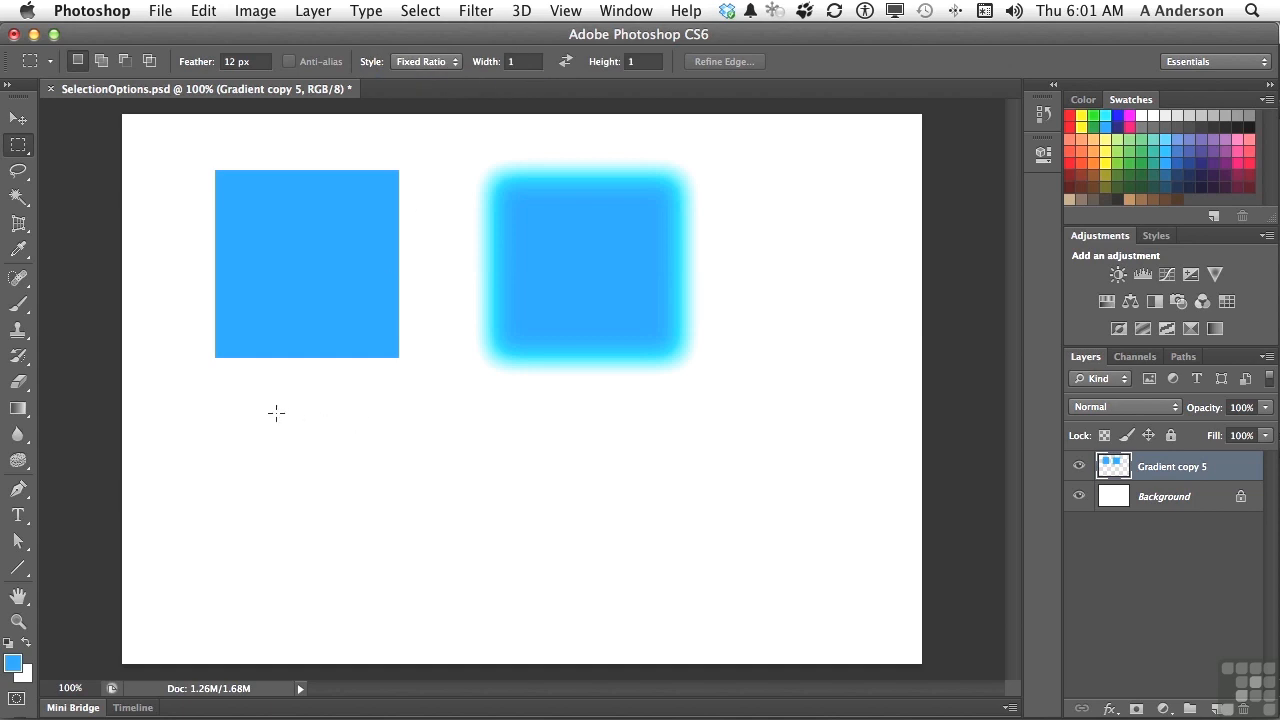
{"action": "left_click_drag", "start_coordinate": [271, 410], "coordinate": [448, 503]}
{"action": "left_click", "coordinate": [448, 503]}
Set the feather to 0 px and the fixed ratio to width 4, height 3, and draw a rectangular selection below the blue shapes.
{"action": "double_click", "coordinate": [229, 62]}
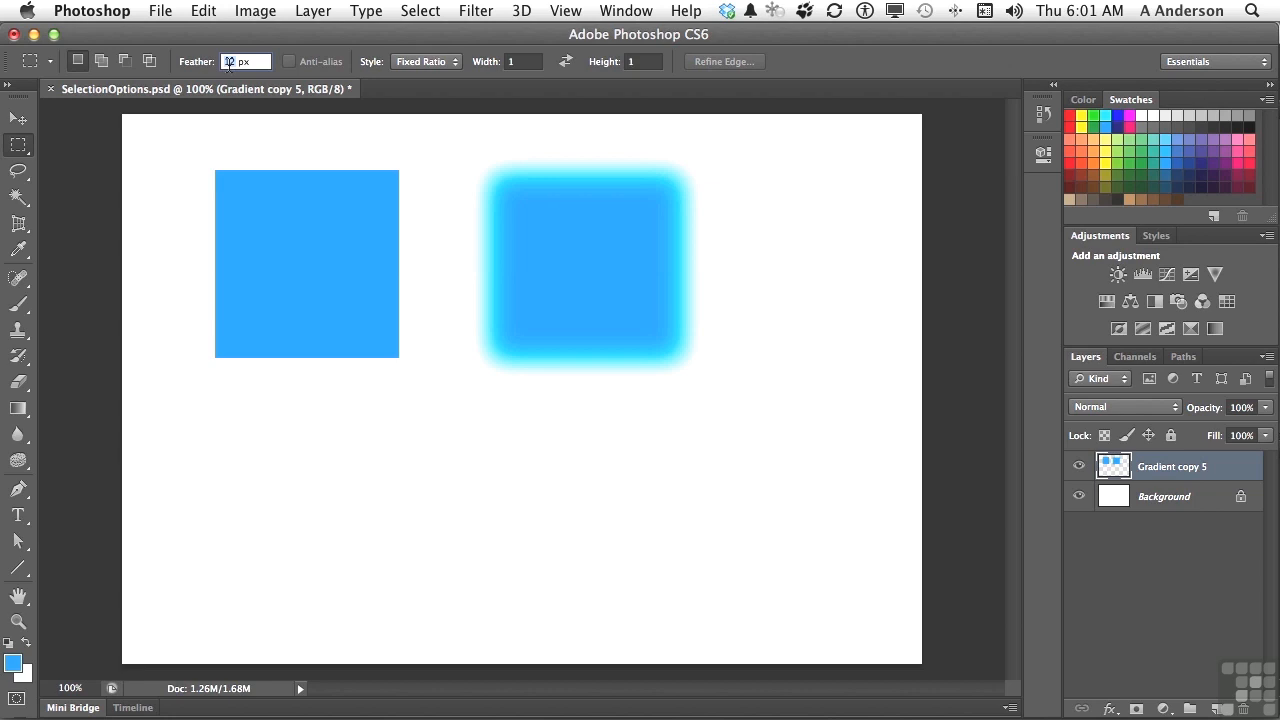
{"action": "type", "text": "0"}
{"action": "key", "text": "Tab"}
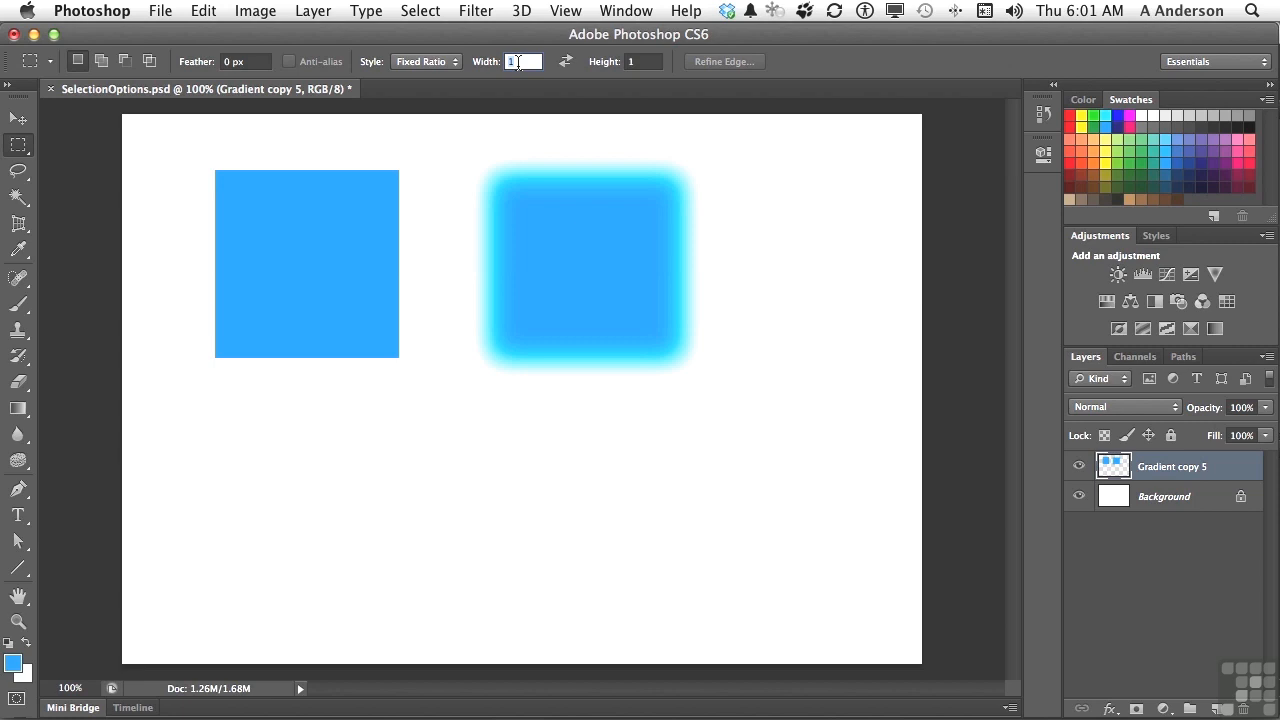
{"action": "type", "text": "4"}
{"action": "left_click", "coordinate": [633, 61]}
{"action": "type", "text": "3"}
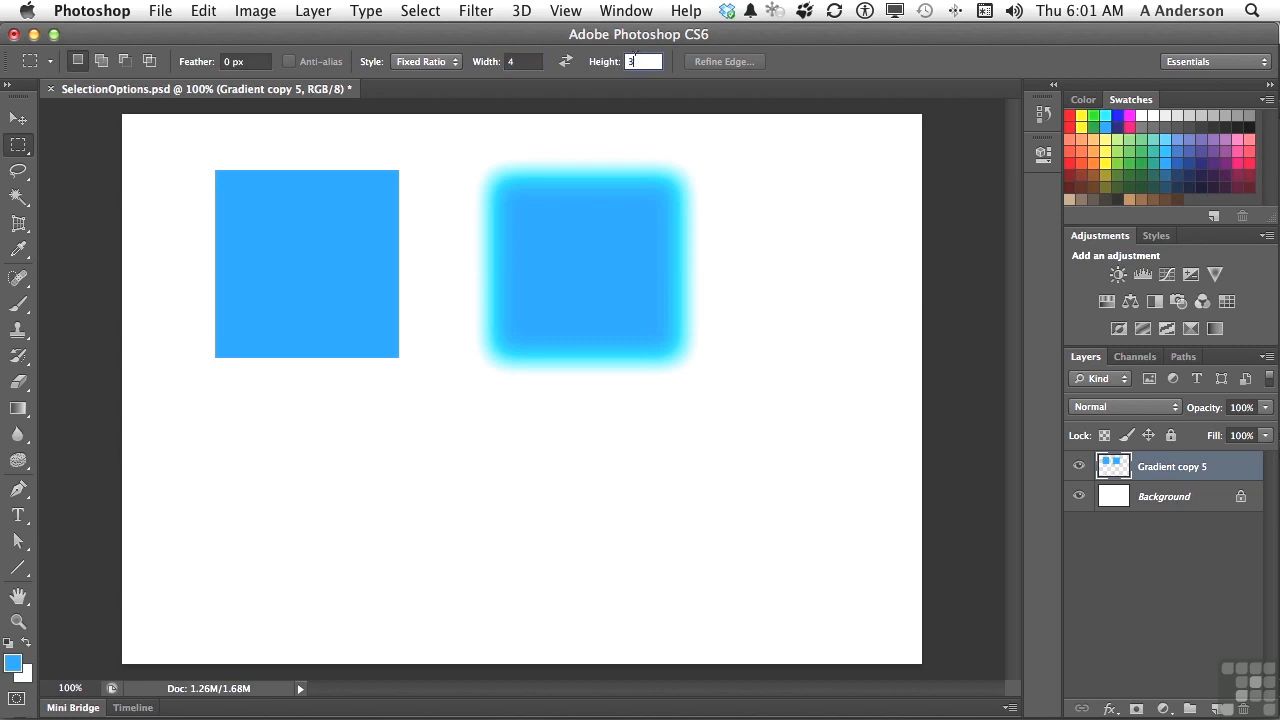
{"action": "left_click_drag", "start_coordinate": [299, 428], "coordinate": [550, 596]}
{"action": "left_click", "coordinate": [550, 596]}
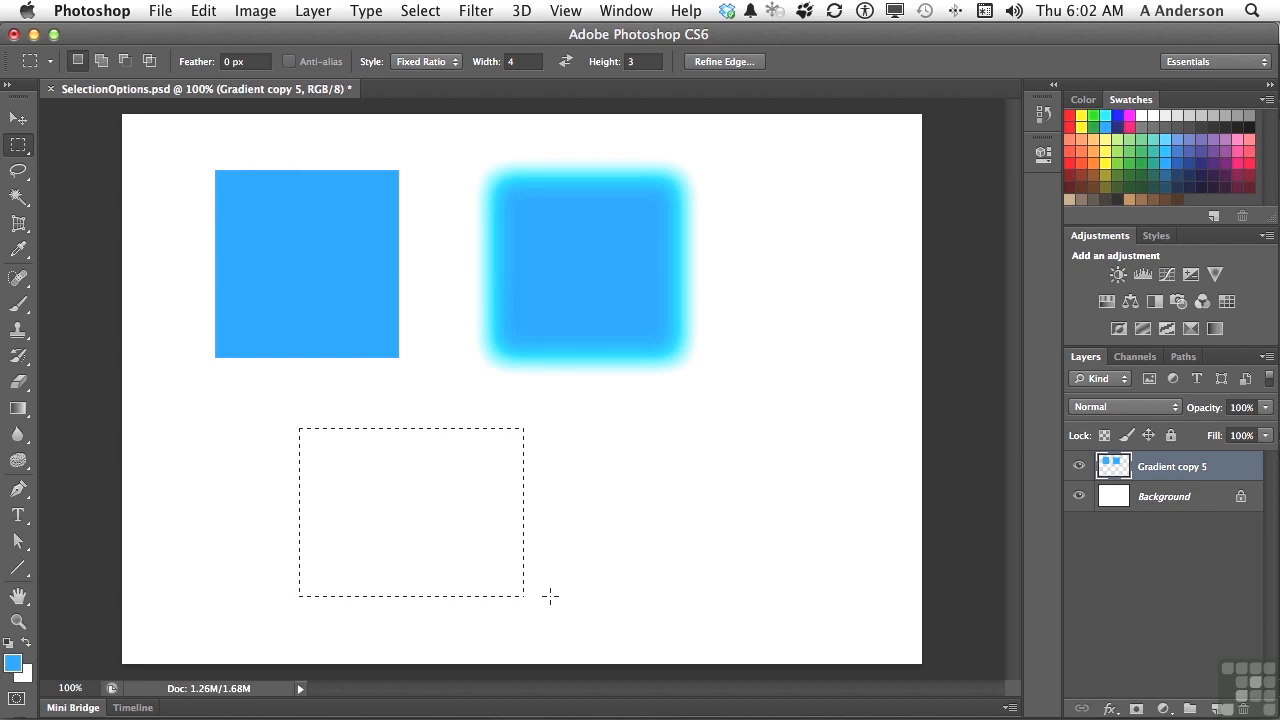
Set the marquee style to Fixed Size and place a 64 by 64 px selection below and right of the feathered shape.
{"action": "left_click", "coordinate": [430, 63]}
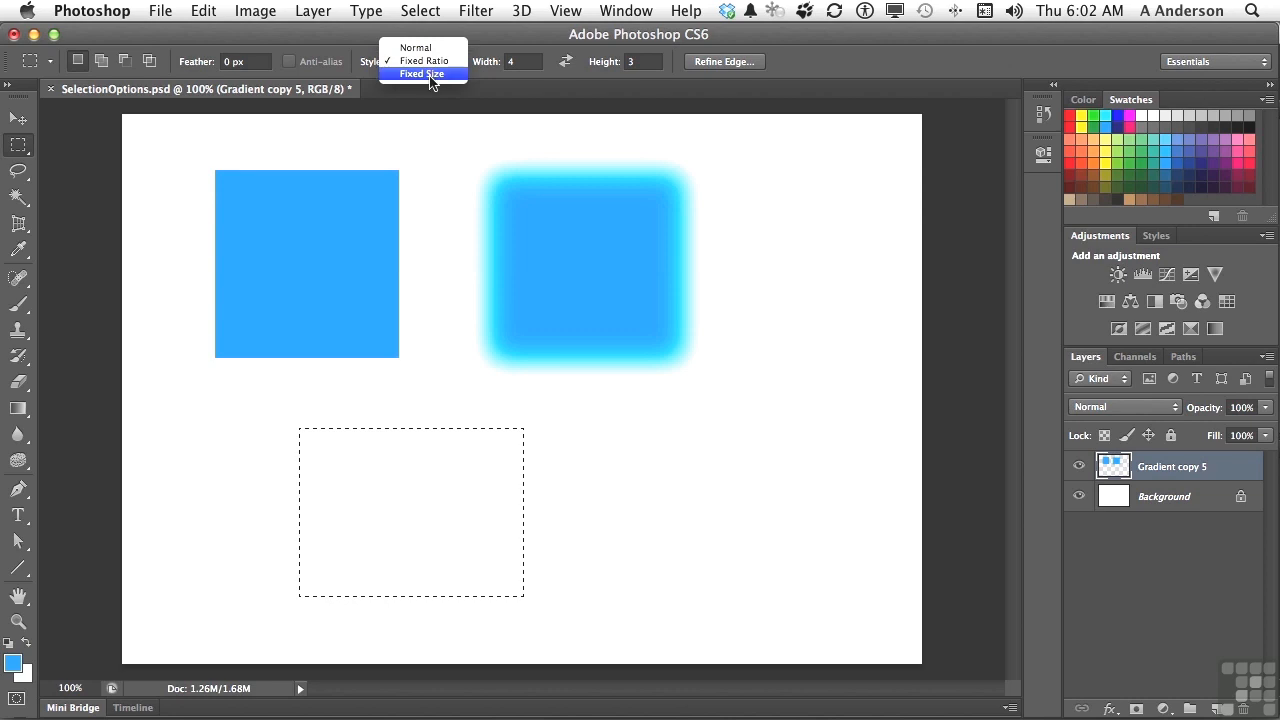
{"action": "left_click", "coordinate": [432, 78]}
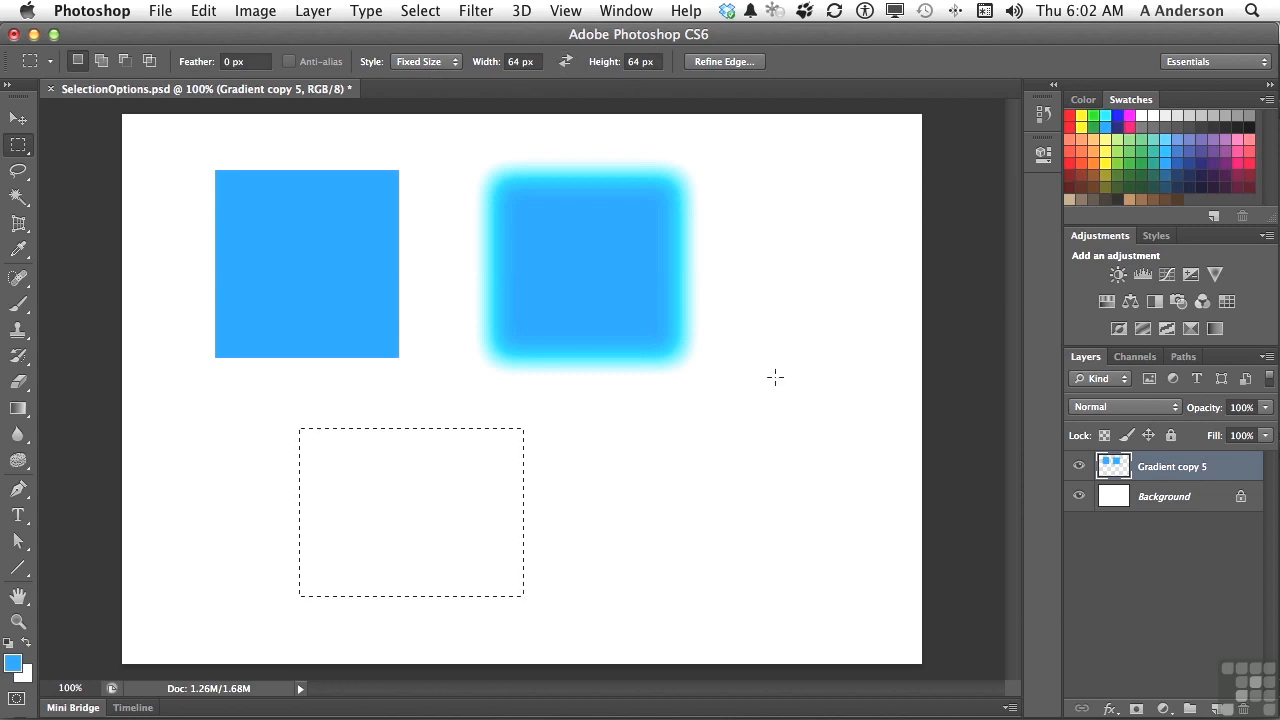
{"action": "left_click", "coordinate": [716, 415]}
Invert the small square selection and invert it back.
{"action": "left_click", "coordinate": [430, 18]}
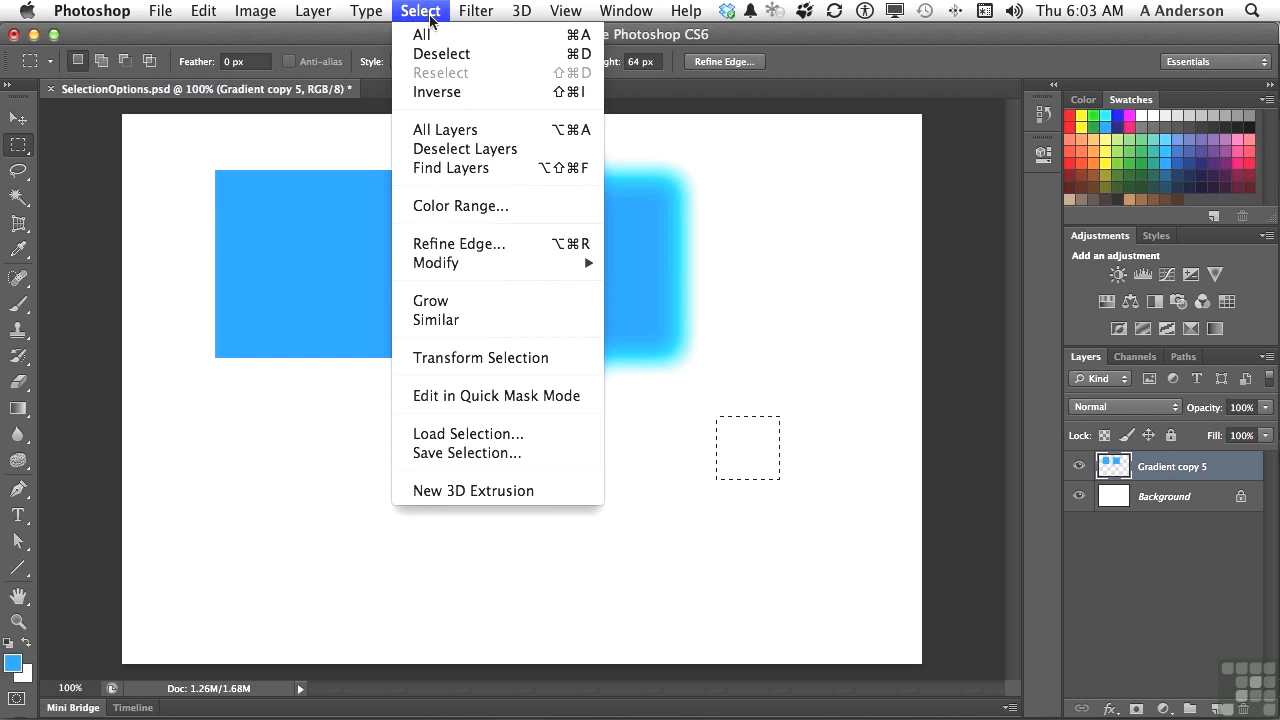
{"action": "left_click", "coordinate": [450, 92]}
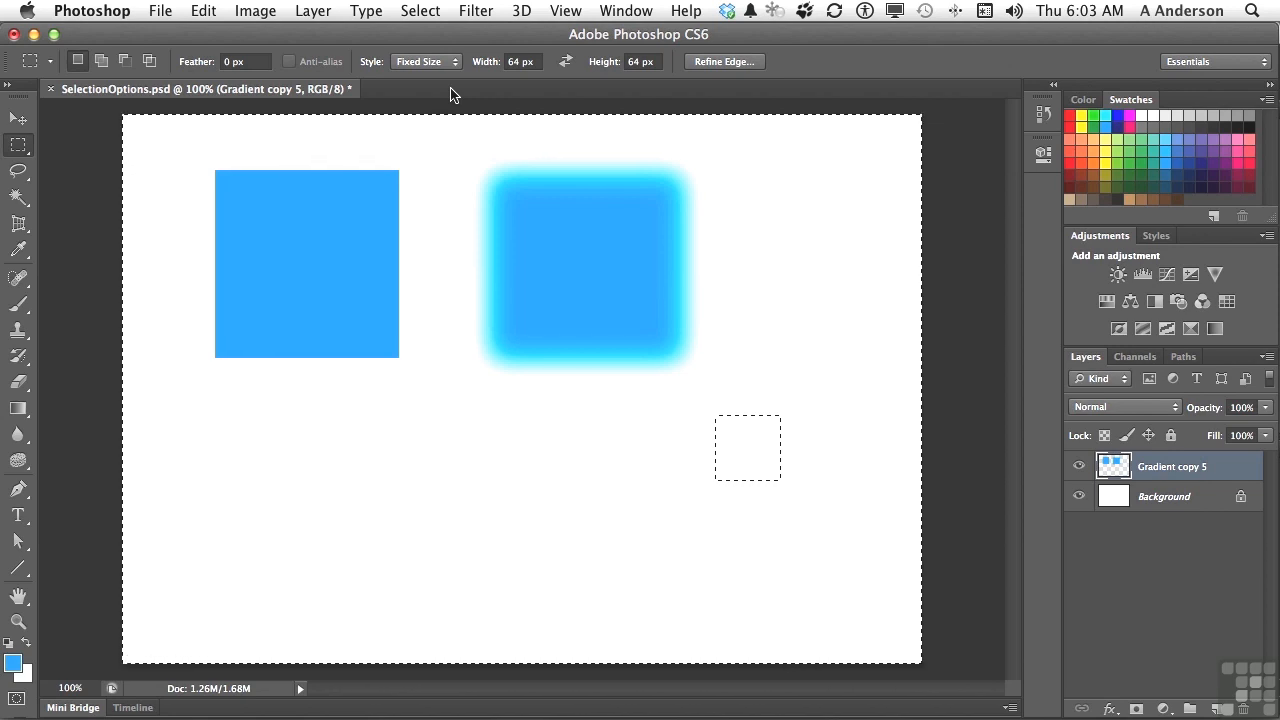
{"action": "key", "text": "super+shift+i"}
Expand the small square selection with Grow, and deselect the result.
{"action": "left_click", "coordinate": [420, 11]}
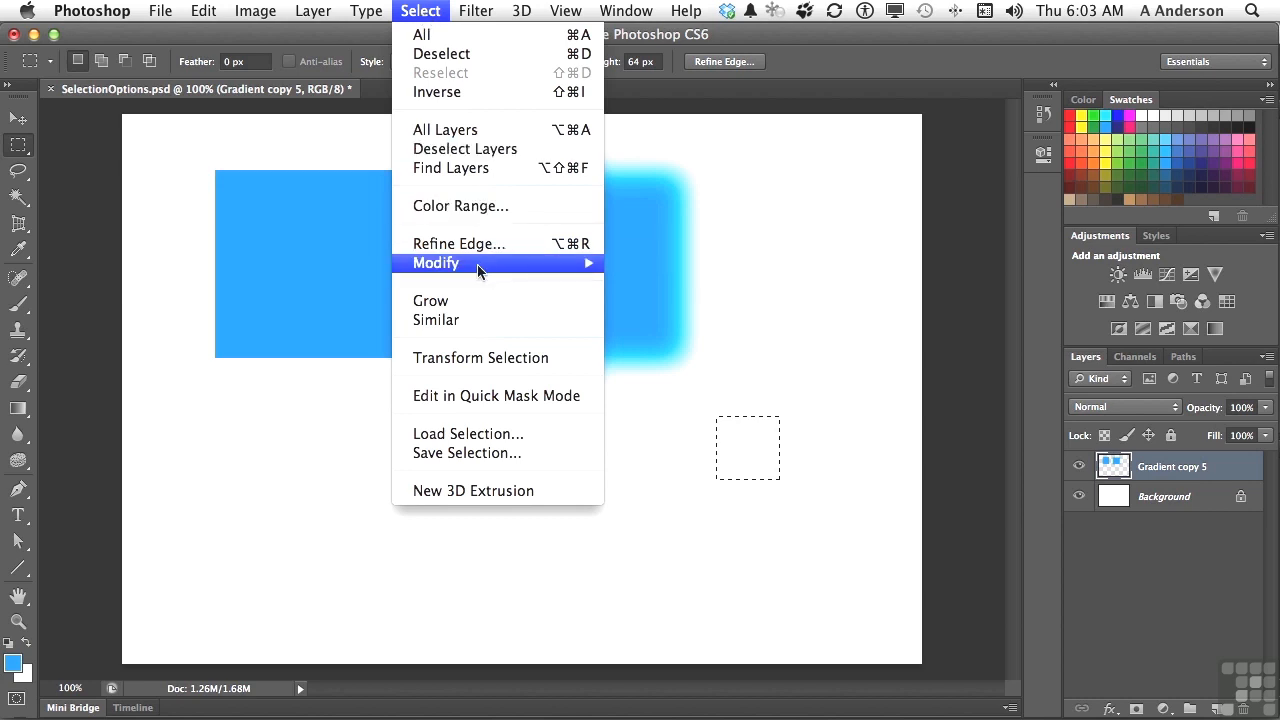
{"action": "mouse_move", "coordinate": [478, 271]}
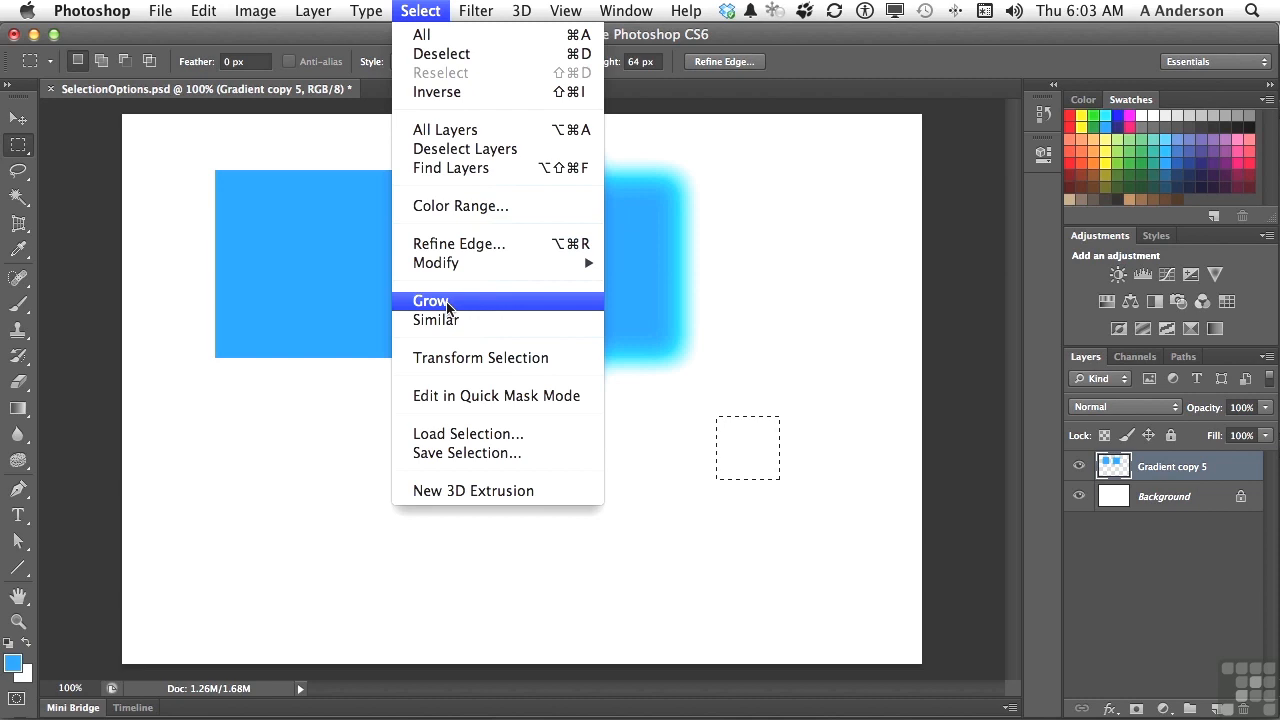
{"action": "left_click", "coordinate": [446, 302]}
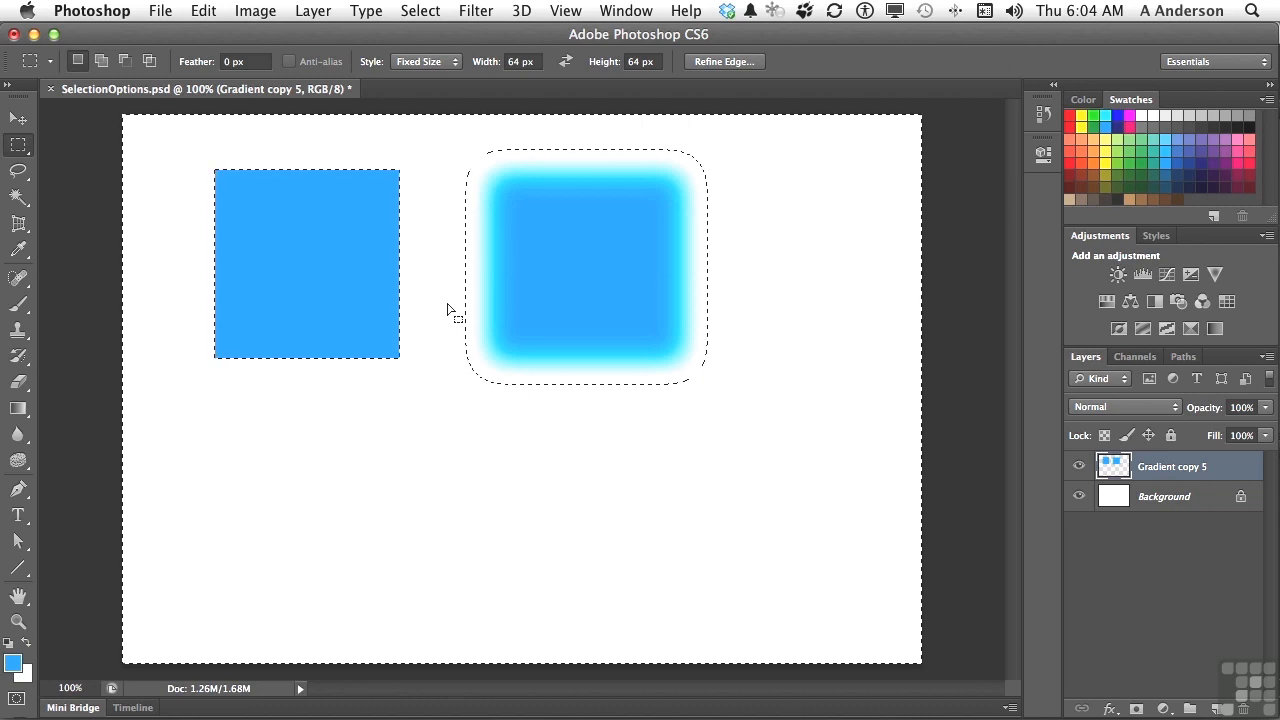
{"action": "key", "text": "super+d"}
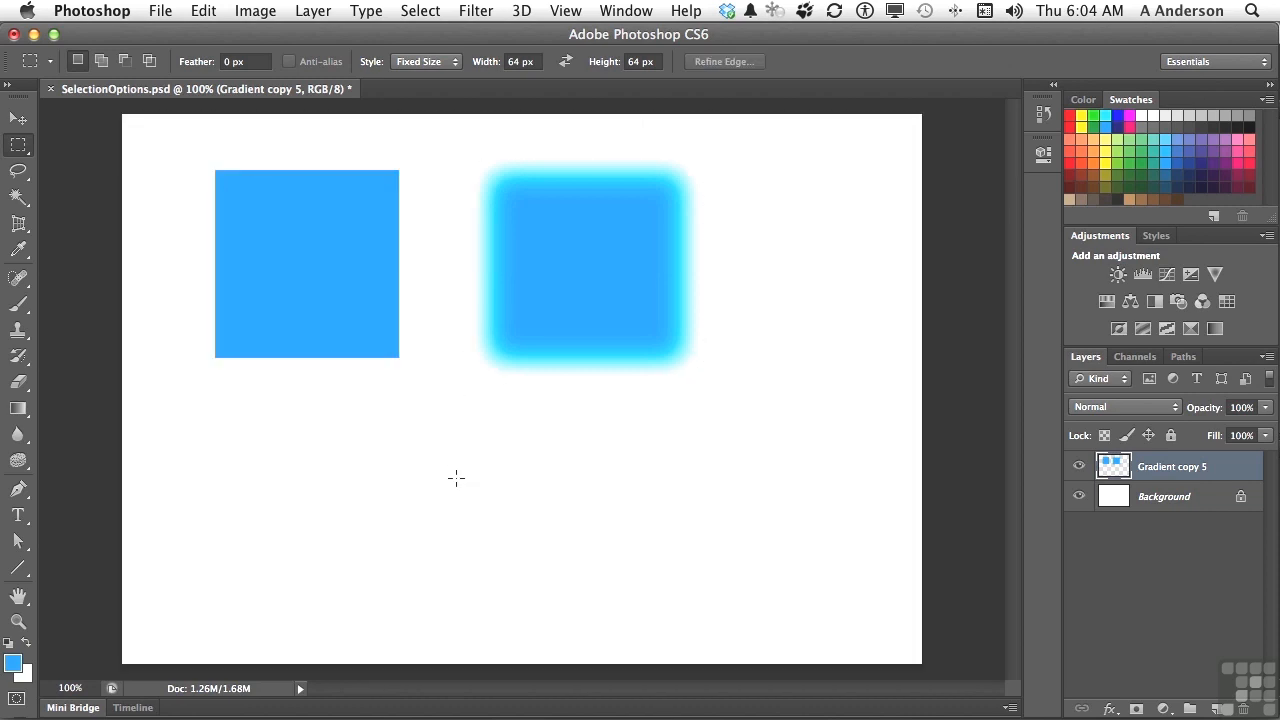
Place a 64 by 64 px selection inside the sharp-edged blue square and set the marquee style to Normal.
{"action": "mouse_move", "coordinate": [288, 248]}
{"action": "left_mouse_down"}
{"action": "mouse_move", "coordinate": [309, 263]}
{"action": "mouse_move", "coordinate": [284, 238]}
{"action": "left_mouse_up"}
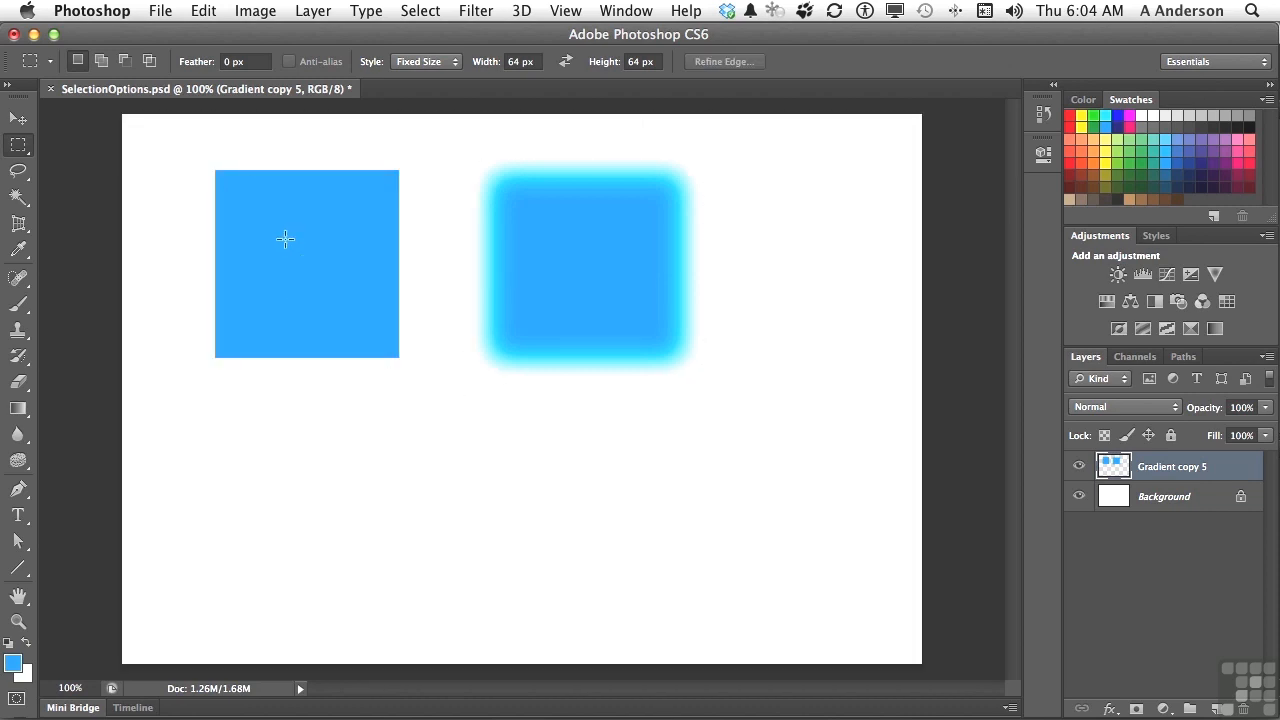
{"action": "left_click", "coordinate": [427, 64]}
{"action": "left_click", "coordinate": [425, 35]}
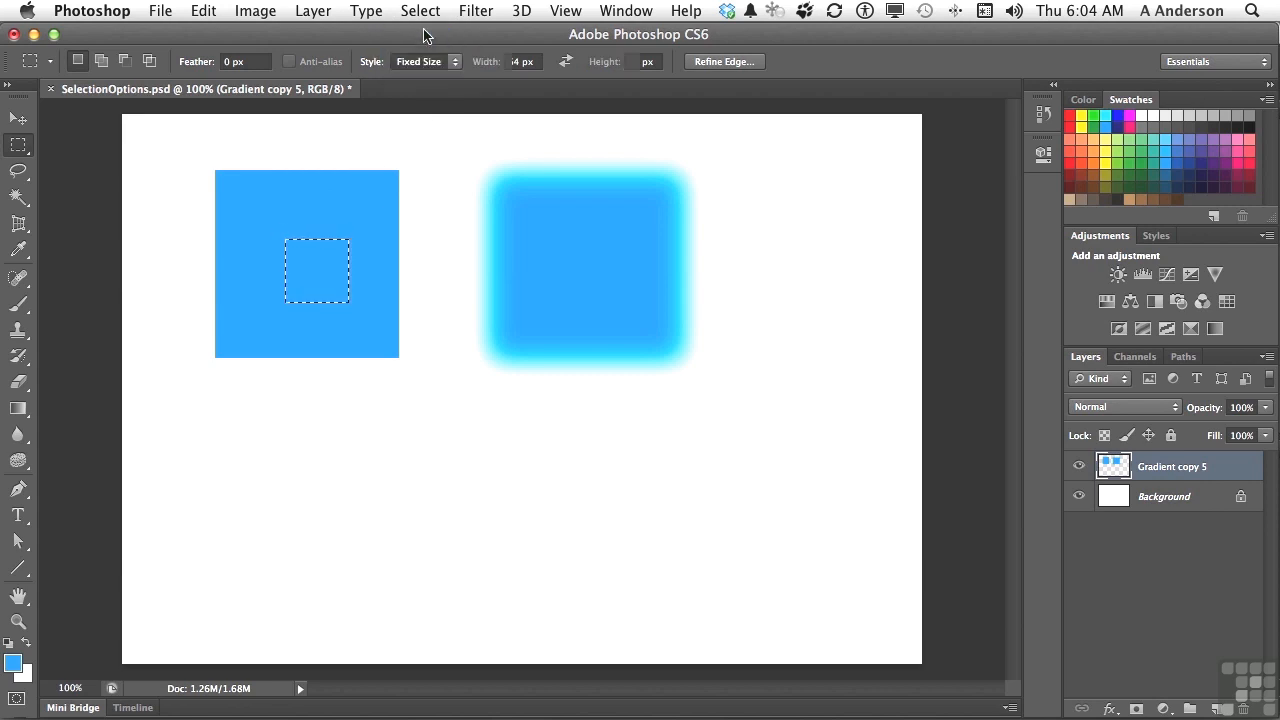
Expand the small selection inside the sharp-edged blue square with Grow, and undo the expansion.
{"action": "left_click", "coordinate": [420, 12]}
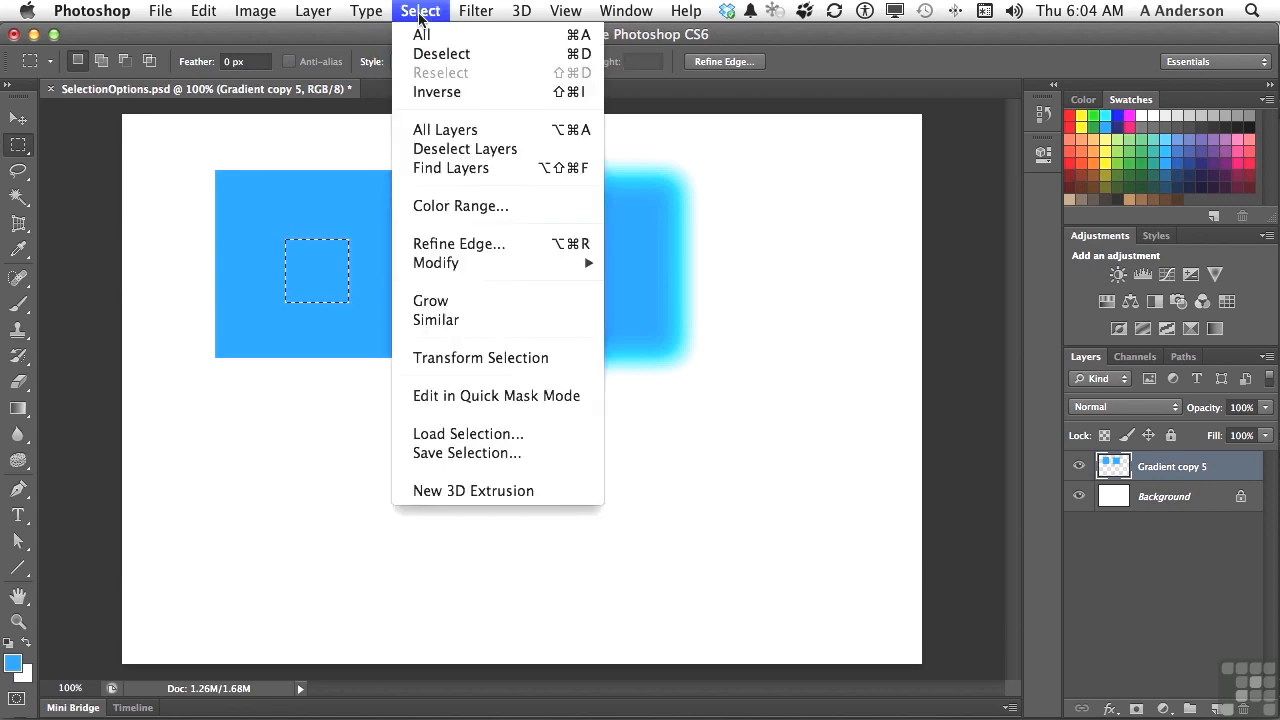
{"action": "left_click", "coordinate": [458, 303]}
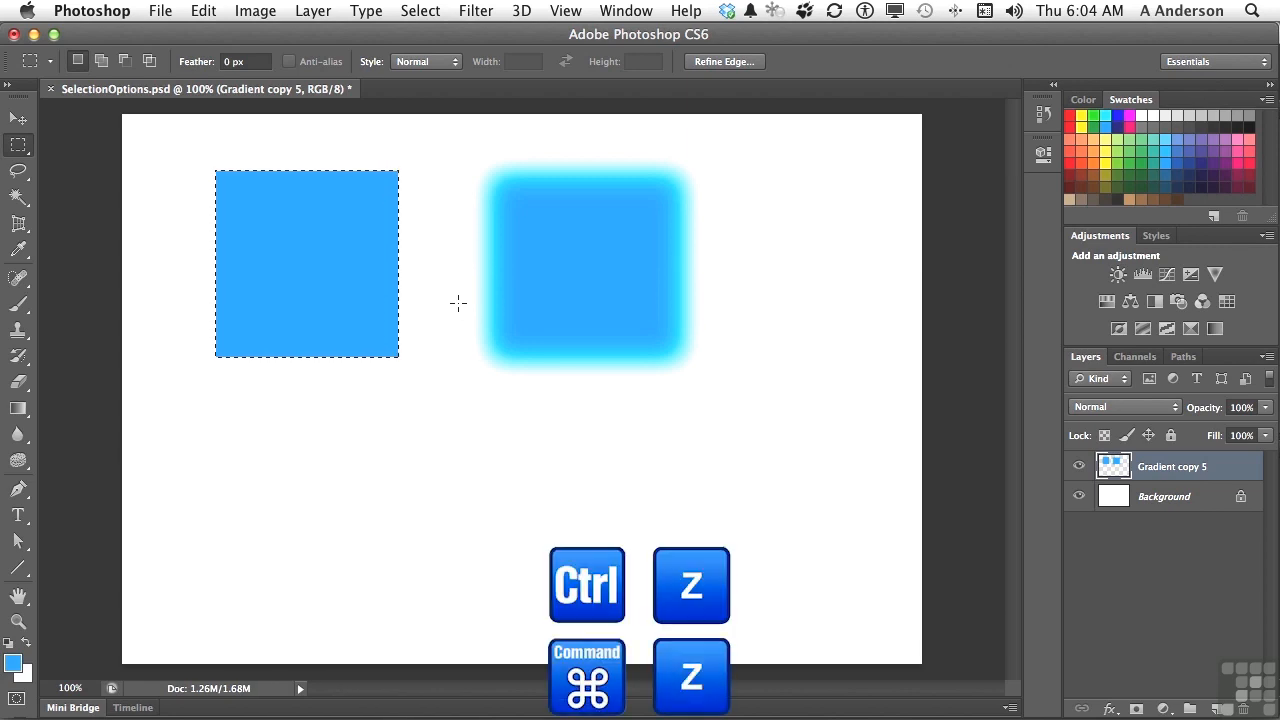
{"action": "key", "text": "super+z"}
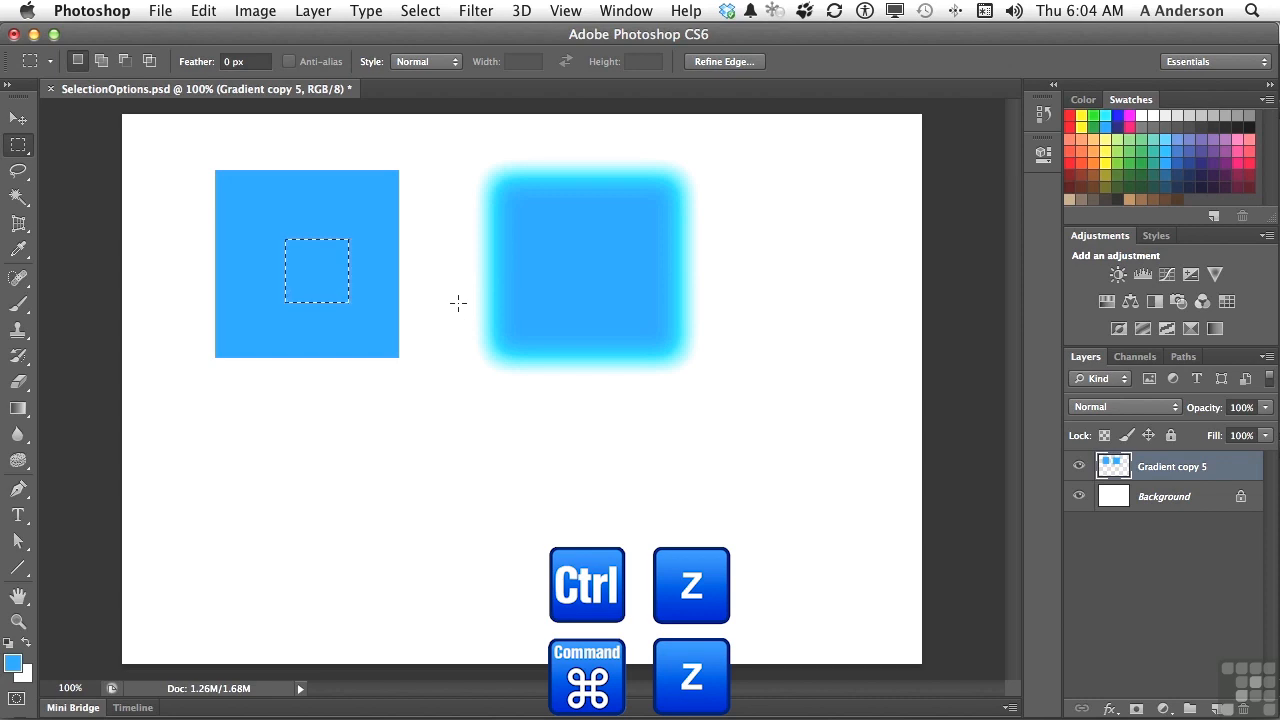
Extend the small selection to matching colors across the whole image with Similar, and deselect the result.
{"action": "left_click", "coordinate": [421, 11]}
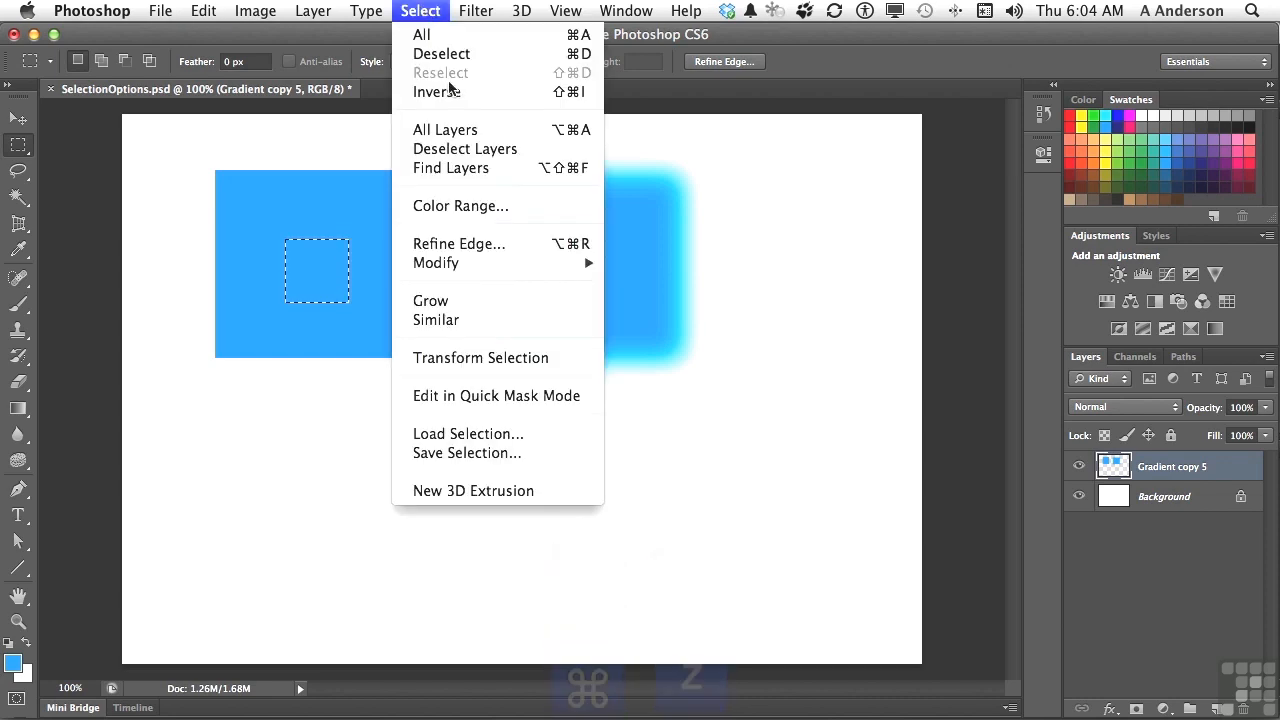
{"action": "left_click", "coordinate": [494, 320]}
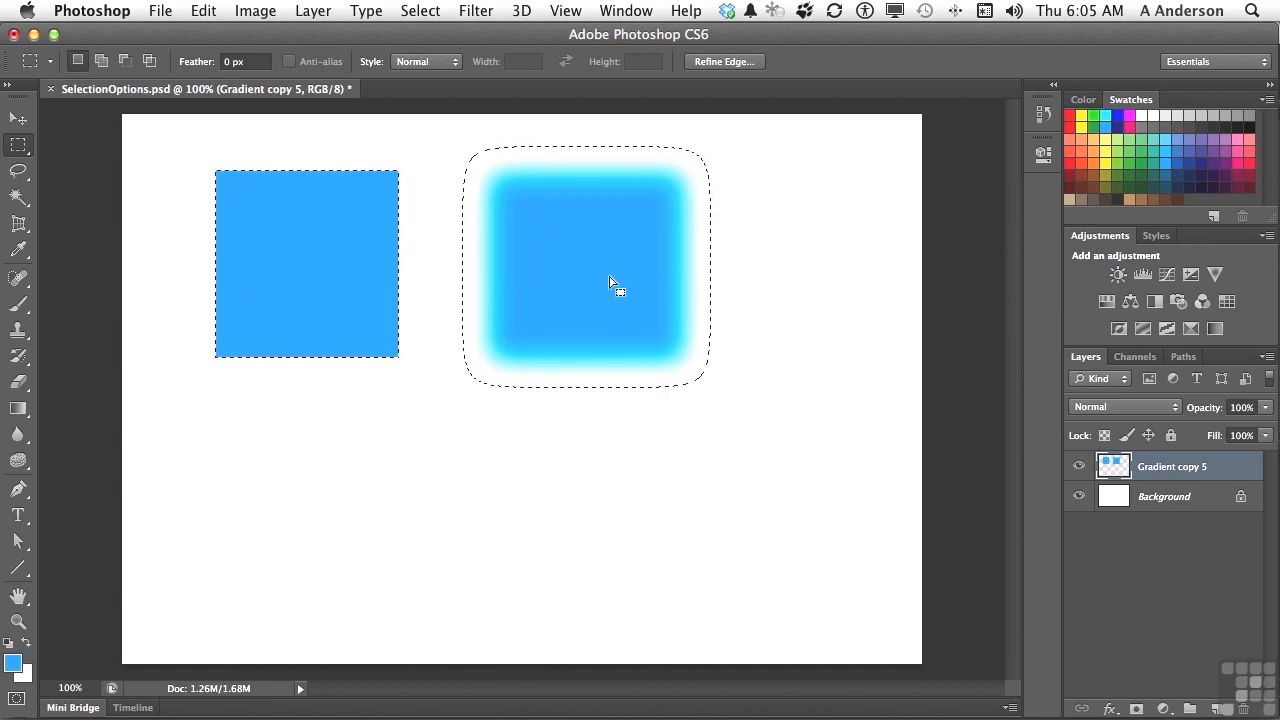
{"action": "key", "text": "super+d"}
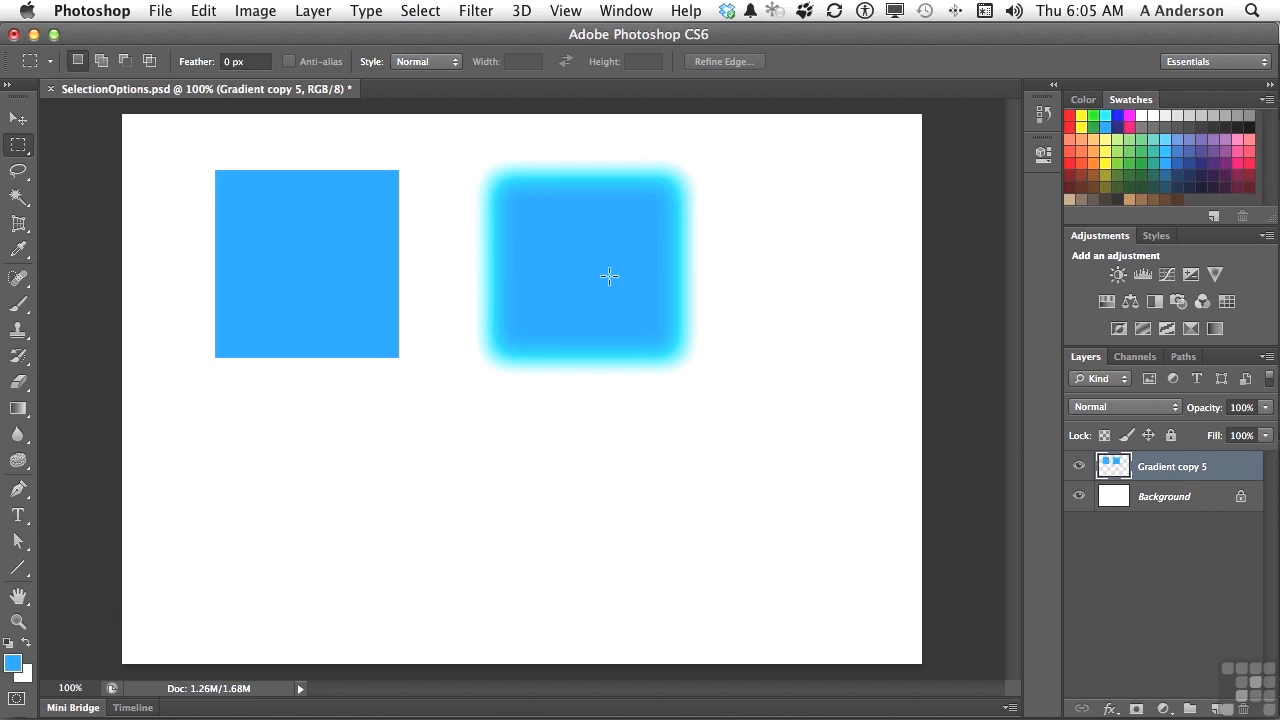